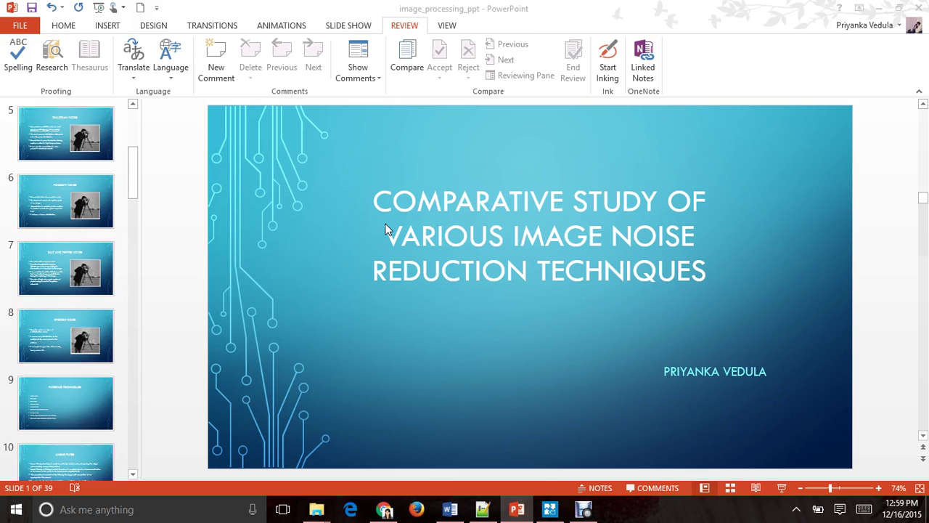
Switch to the MATLAB remote session and examine the noise generation, wiener2 filtering and imshowpair display lines in adaptive_filtering.m
{"action": "left_click", "coordinate": [552, 508]}
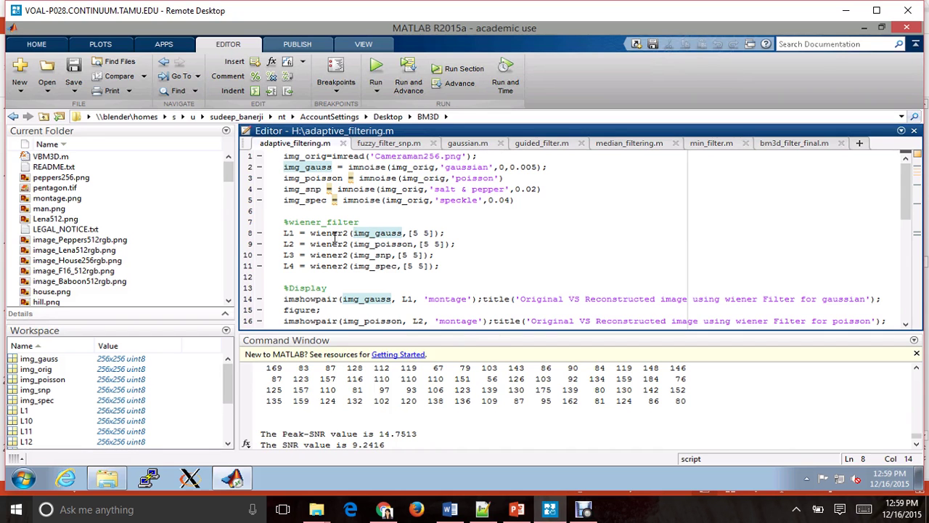
{"action": "left_click", "coordinate": [906, 206]}
{"action": "mouse_move", "coordinate": [906, 205]}
{"action": "left_mouse_down"}
{"action": "mouse_move", "coordinate": [905, 254]}
{"action": "mouse_move", "coordinate": [902, 193]}
{"action": "left_mouse_up"}
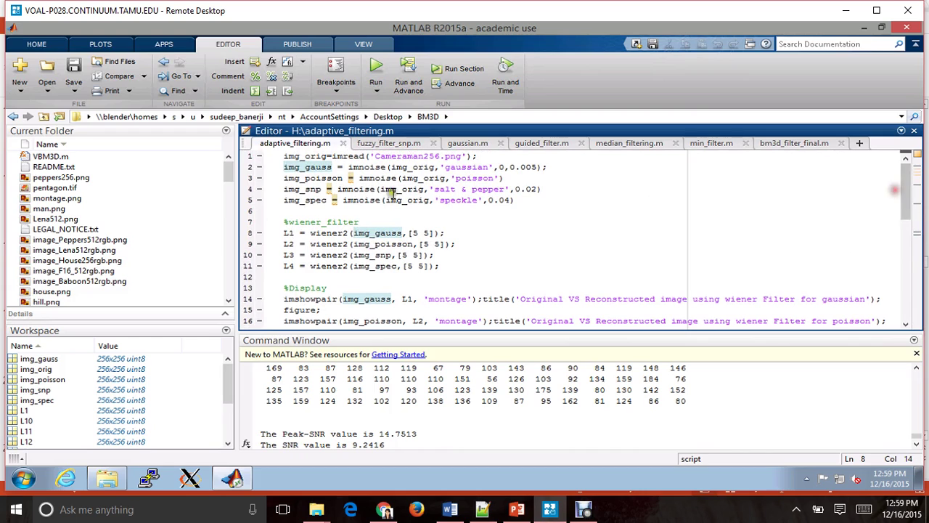
{"action": "left_click_drag", "start_coordinate": [284, 220], "coordinate": [418, 274]}
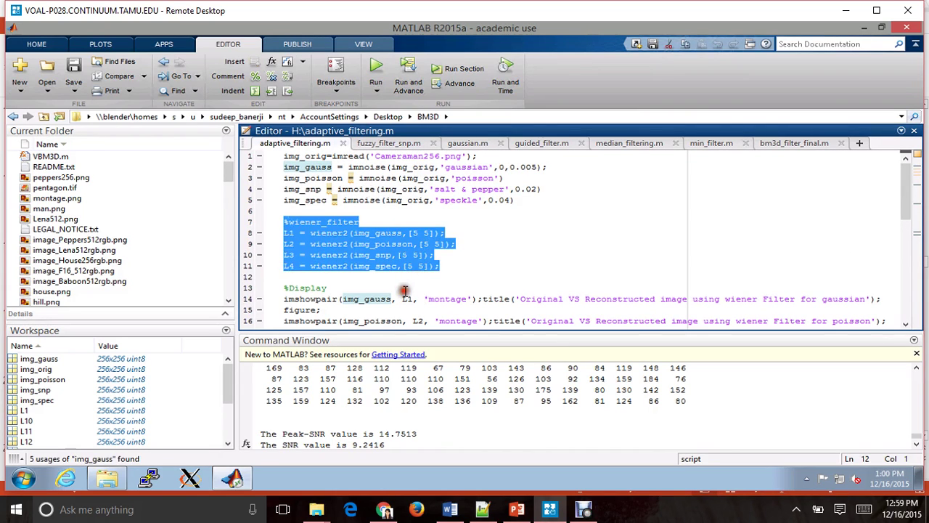
{"action": "left_click", "coordinate": [404, 289]}
{"action": "left_click_drag", "start_coordinate": [907, 217], "coordinate": [910, 242]}
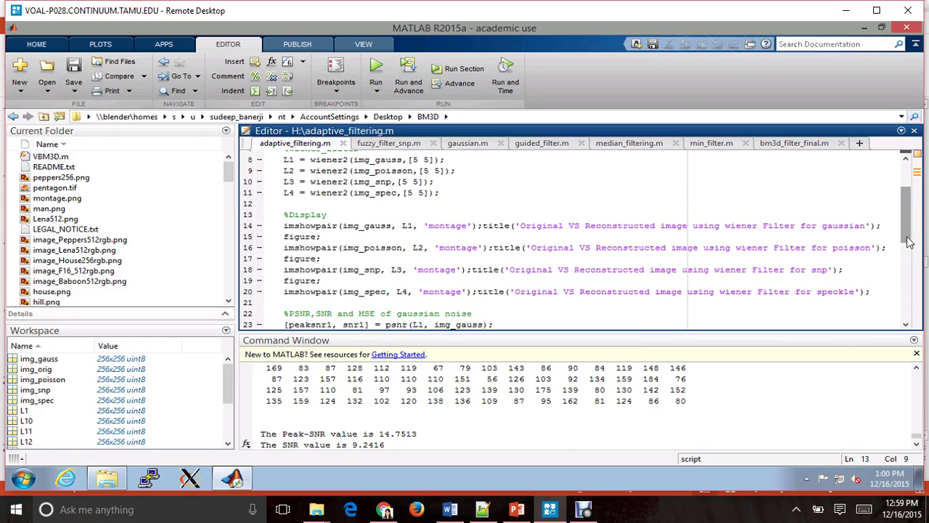
{"action": "double_click", "coordinate": [536, 225]}
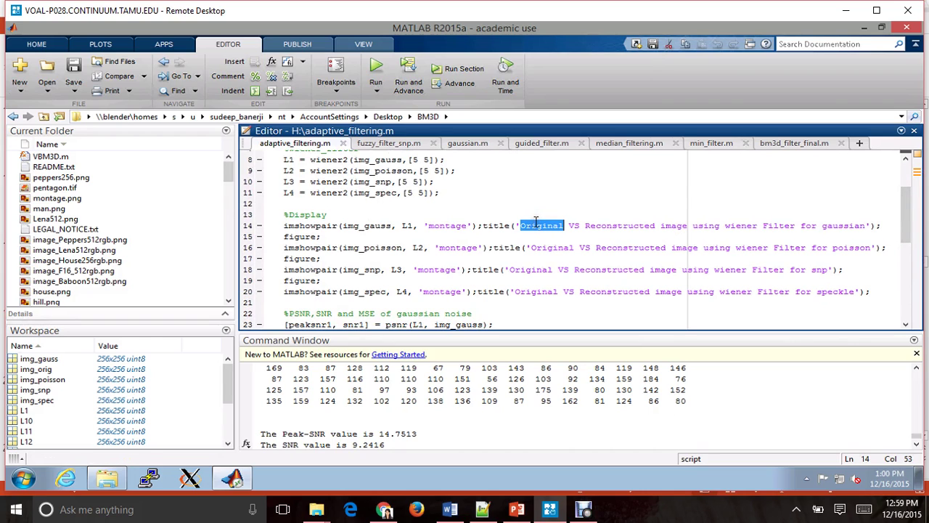
{"action": "double_click", "coordinate": [630, 228]}
Examine the PSNR, SNR and MSE calculation and fprintf lines for gaussian noise in adaptive_filtering.m
{"action": "left_click_drag", "start_coordinate": [904, 232], "coordinate": [906, 273]}
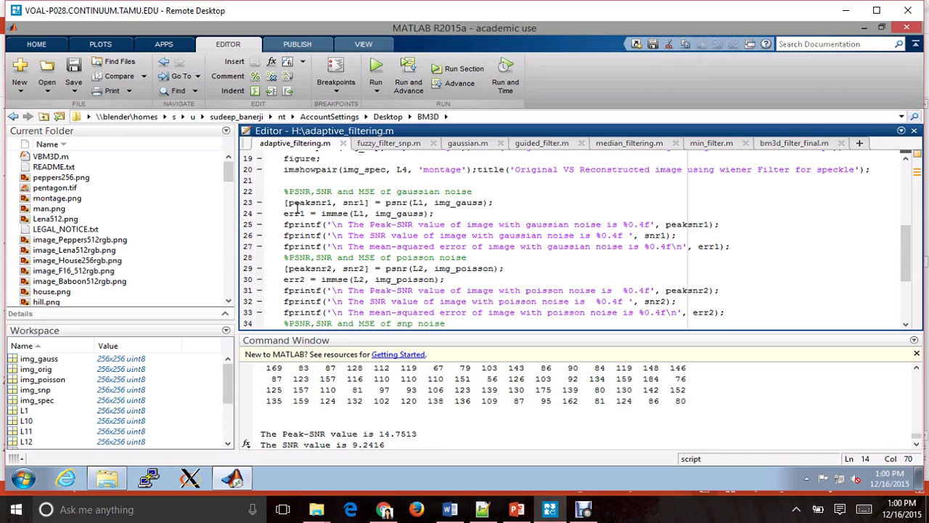
{"action": "left_click_drag", "start_coordinate": [354, 225], "coordinate": [656, 226]}
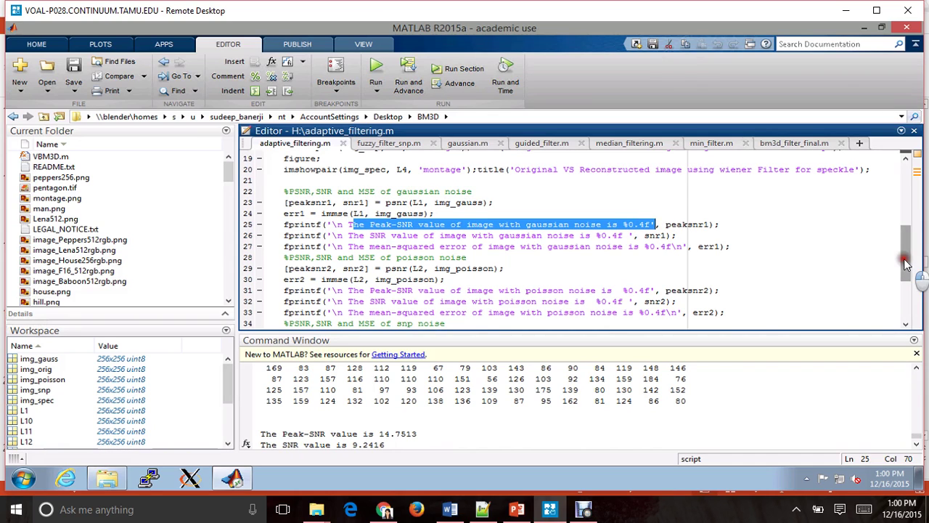
{"action": "scroll", "coordinate": [907, 265], "scroll_direction": "down", "scroll_amount": 1}
{"action": "left_click", "coordinate": [694, 213]}
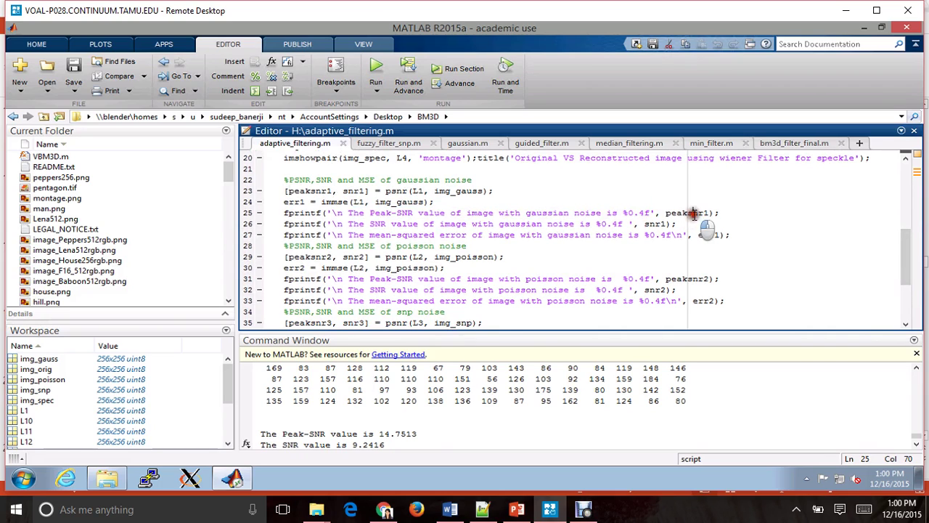
{"action": "double_click", "coordinate": [702, 235]}
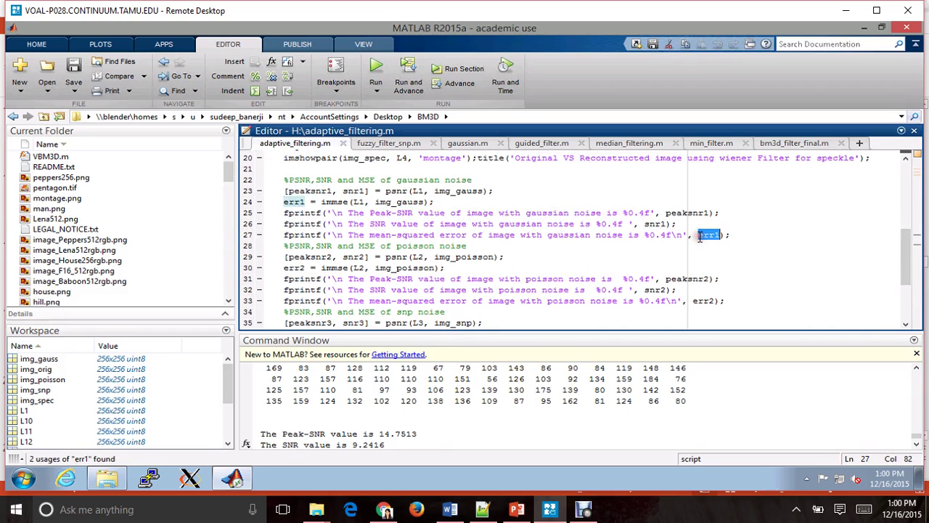
{"action": "double_click", "coordinate": [334, 202]}
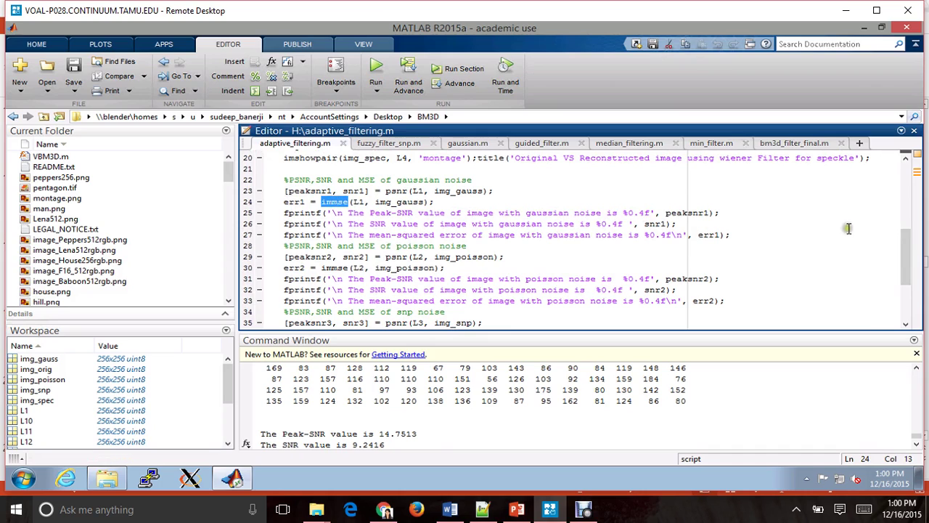
Run adaptive_filtering.m and review its wiener filter comparison figures for speckle, snp, poisson and gaussian noise, closing each one
{"action": "left_click_drag", "start_coordinate": [905, 262], "coordinate": [906, 194]}
{"action": "left_click", "coordinate": [372, 65]}
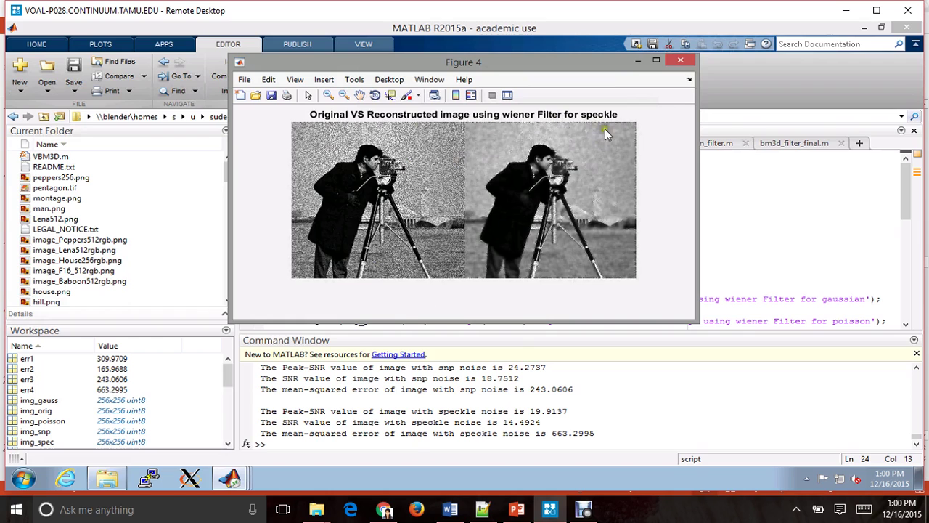
{"action": "left_click", "coordinate": [675, 63]}
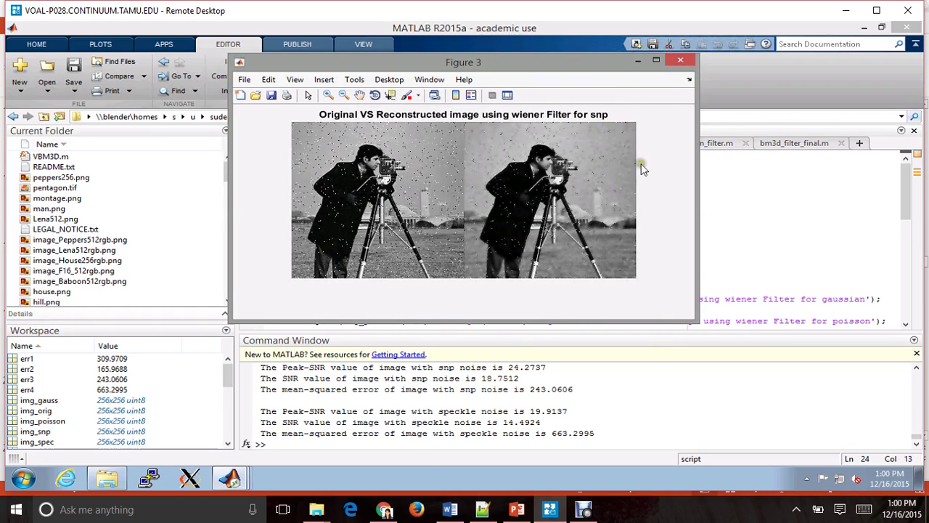
{"action": "left_click", "coordinate": [678, 60]}
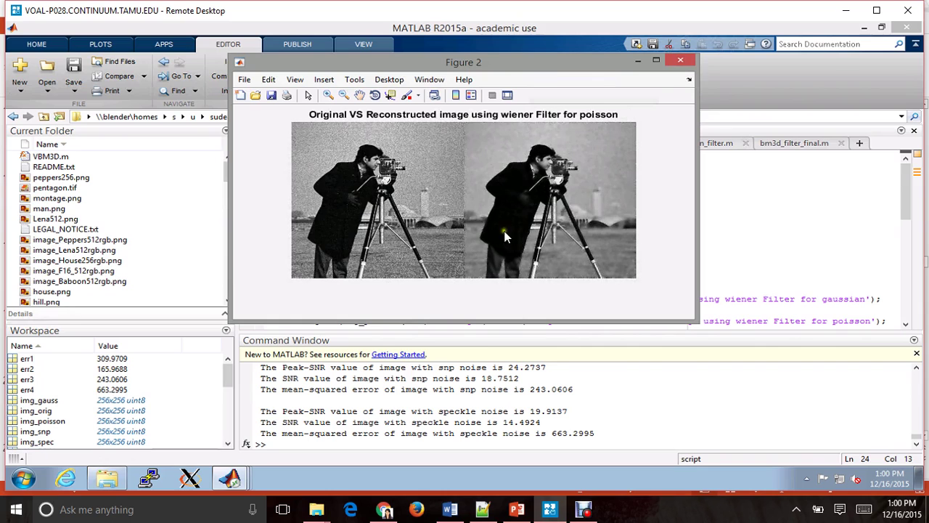
{"action": "left_click", "coordinate": [681, 61]}
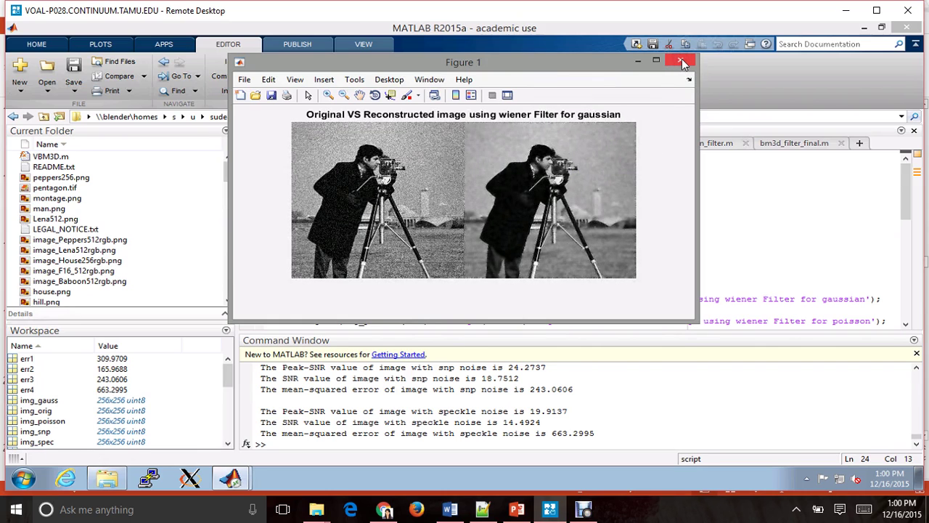
{"action": "left_click", "coordinate": [682, 60]}
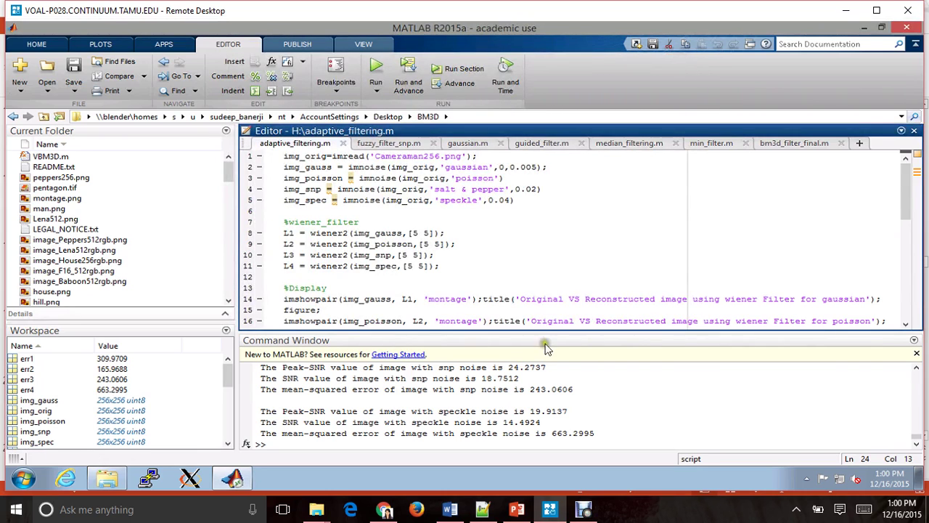
Enlarge the Command Window to read the PSNR, SNR and mean-squared error results for all noise types, and shrink it back
{"action": "left_click_drag", "start_coordinate": [546, 338], "coordinate": [540, 142]}
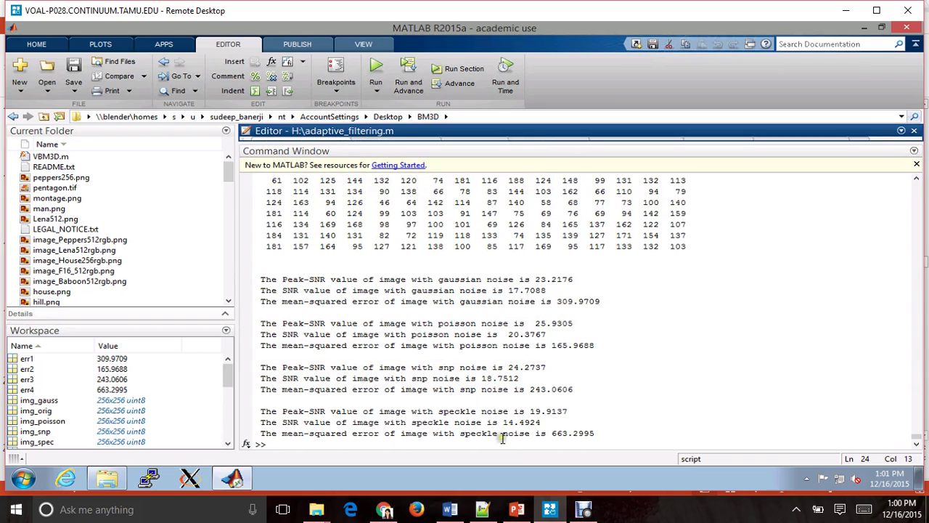
{"action": "left_click_drag", "start_coordinate": [585, 143], "coordinate": [552, 324]}
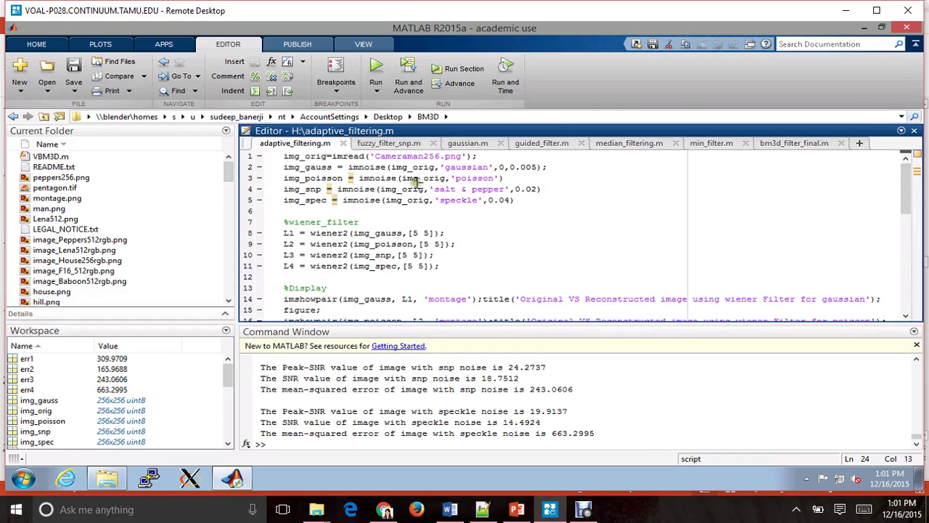
Run fuzzy_filter_snp.m and review its fuzzy filter comparison figures for all four noise types, closing each one
{"action": "left_click", "coordinate": [389, 143]}
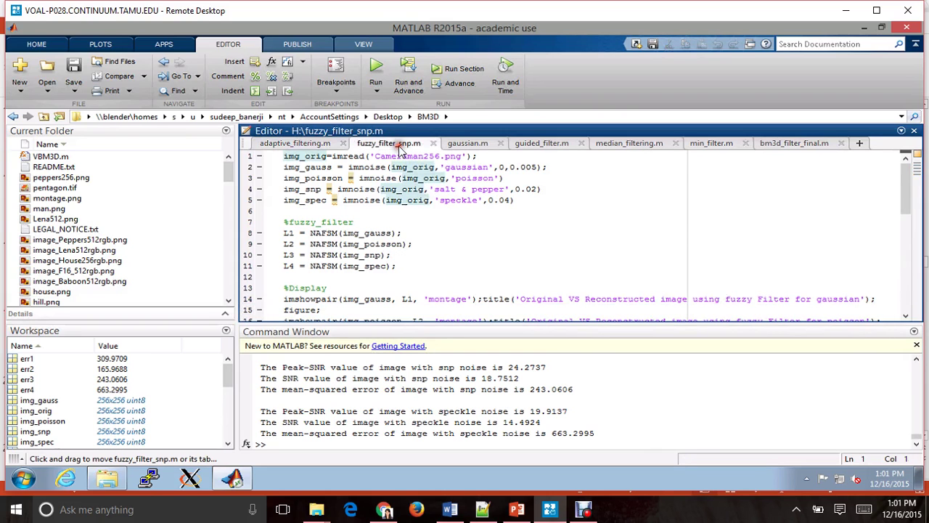
{"action": "left_click", "coordinate": [376, 66]}
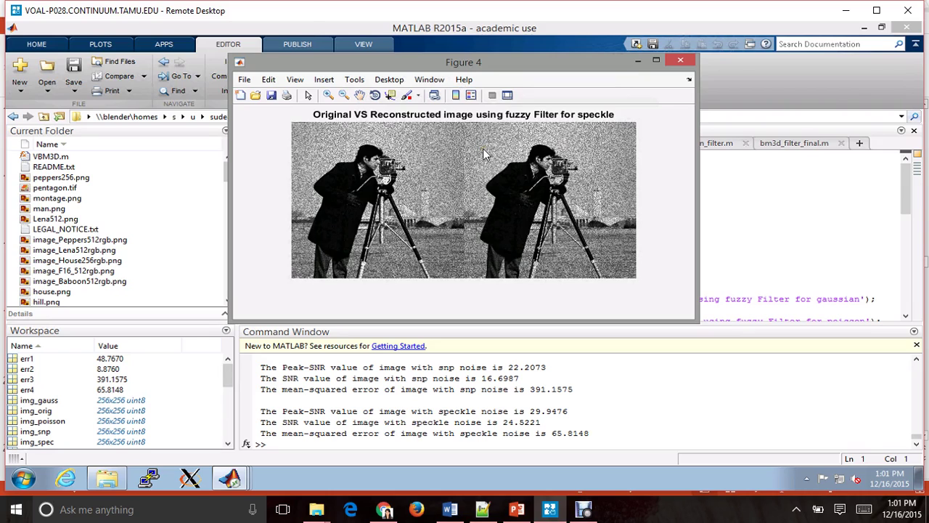
{"action": "left_click", "coordinate": [680, 60]}
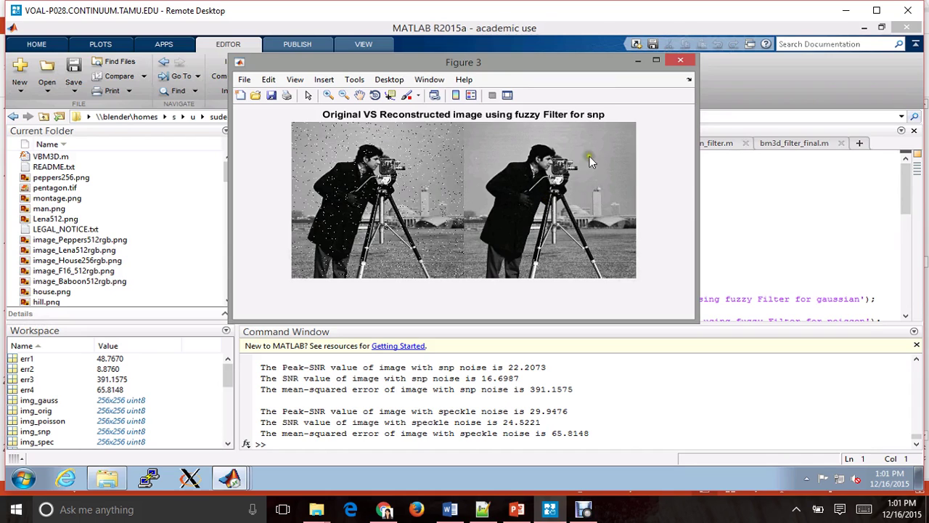
{"action": "left_click", "coordinate": [676, 62]}
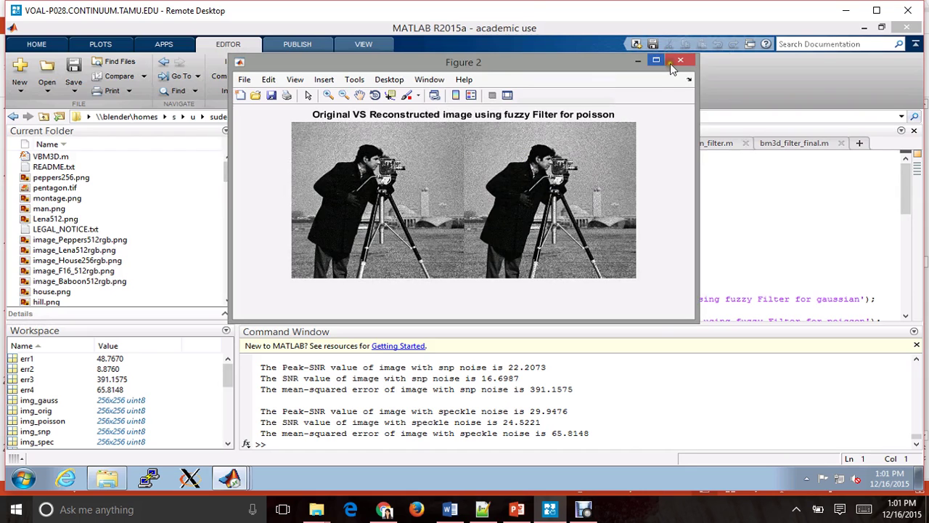
{"action": "left_click", "coordinate": [679, 63]}
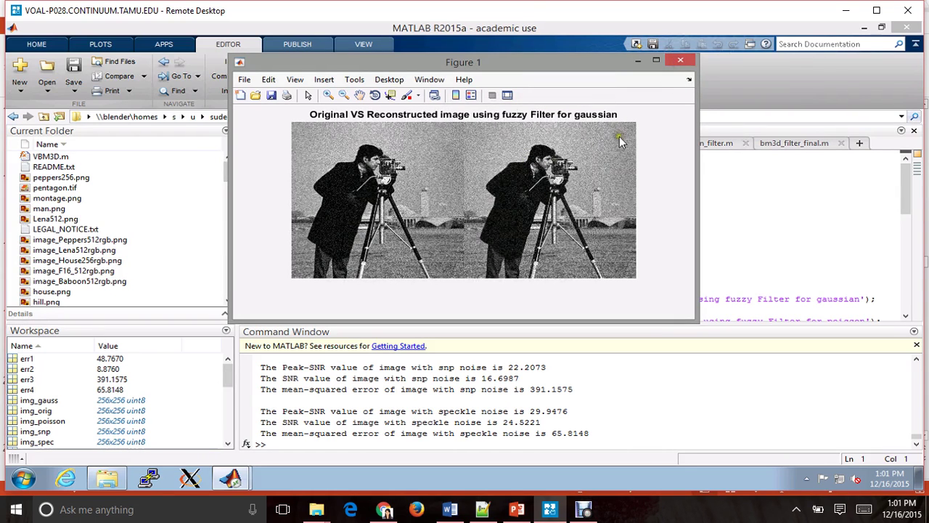
{"action": "left_click", "coordinate": [681, 62]}
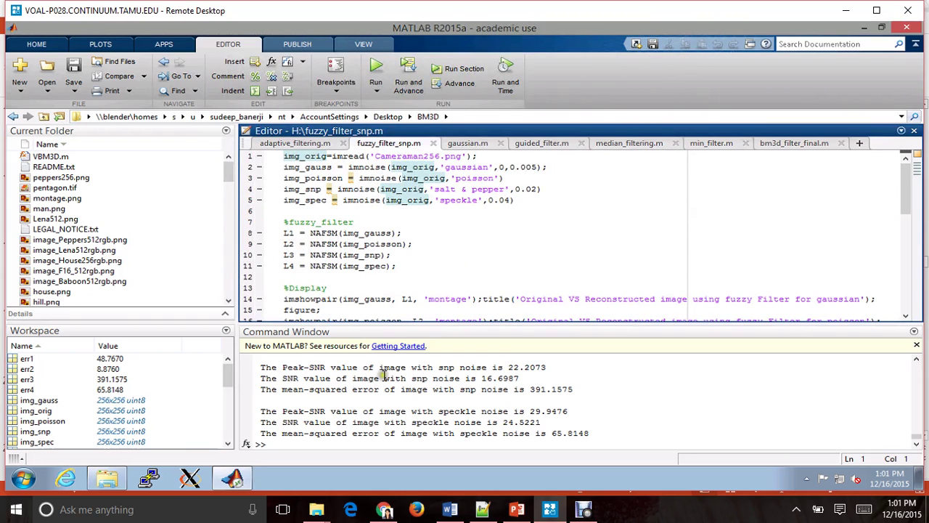
Run gaussian.m, review and close its four gaussian filter comparison figures, and briefly highlight the printed snp and speckle noise metrics
{"action": "left_click", "coordinate": [462, 144]}
{"action": "left_click", "coordinate": [375, 66]}
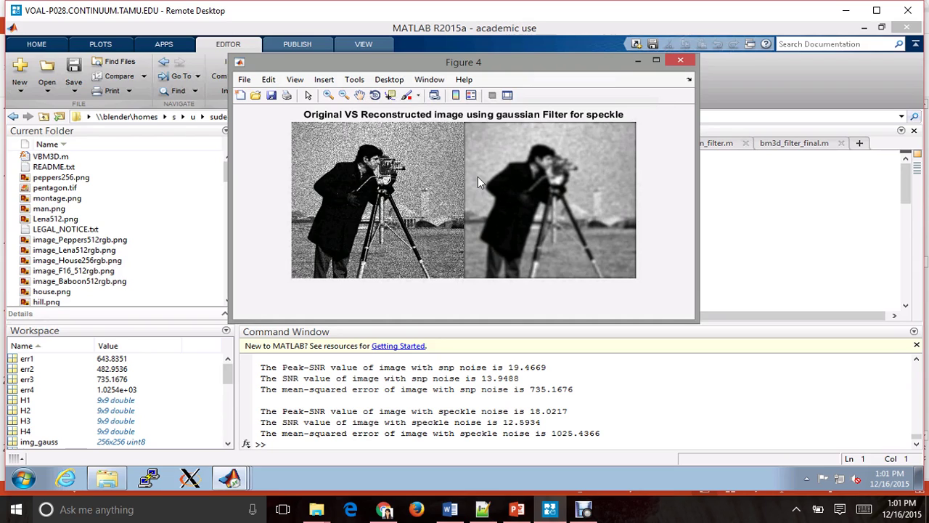
{"action": "left_click", "coordinate": [680, 60]}
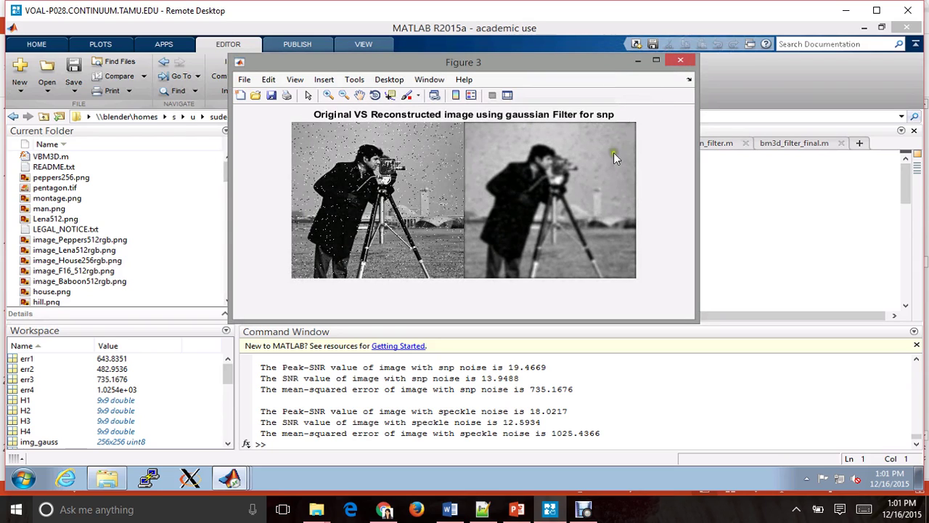
{"action": "left_click", "coordinate": [681, 60]}
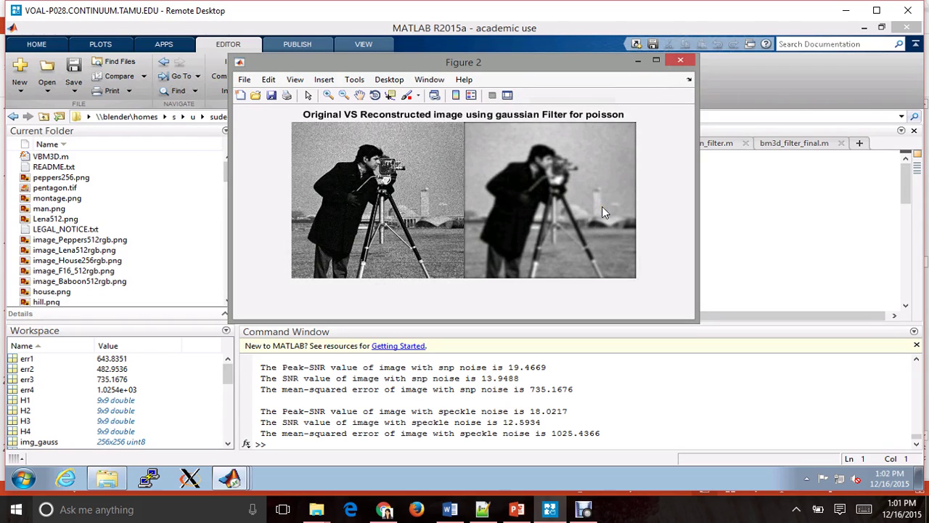
{"action": "left_click", "coordinate": [679, 63]}
{"action": "left_click", "coordinate": [679, 63]}
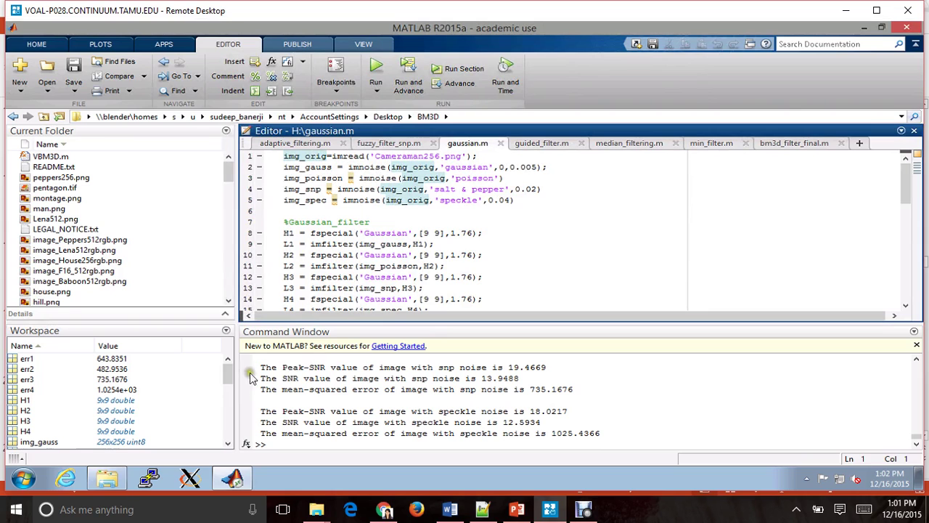
{"action": "left_click_drag", "start_coordinate": [258, 367], "coordinate": [606, 442]}
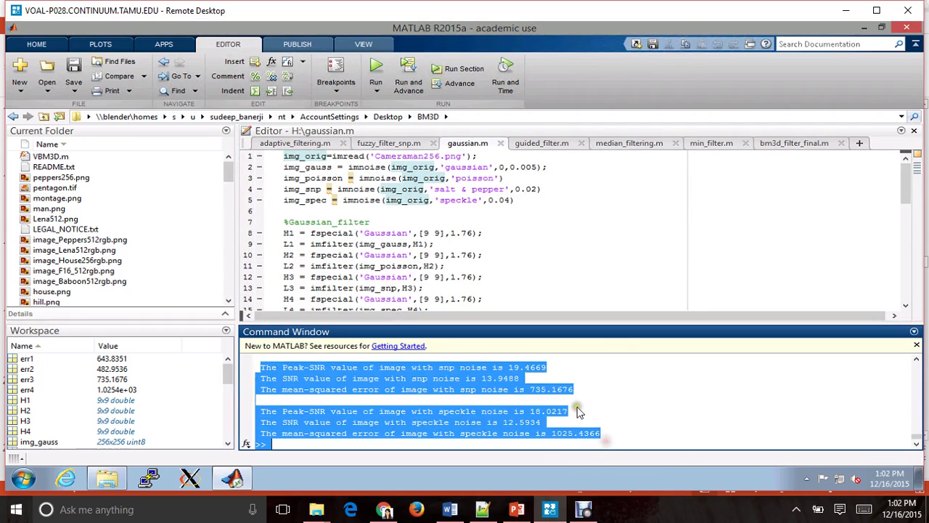
{"action": "left_click", "coordinate": [570, 411]}
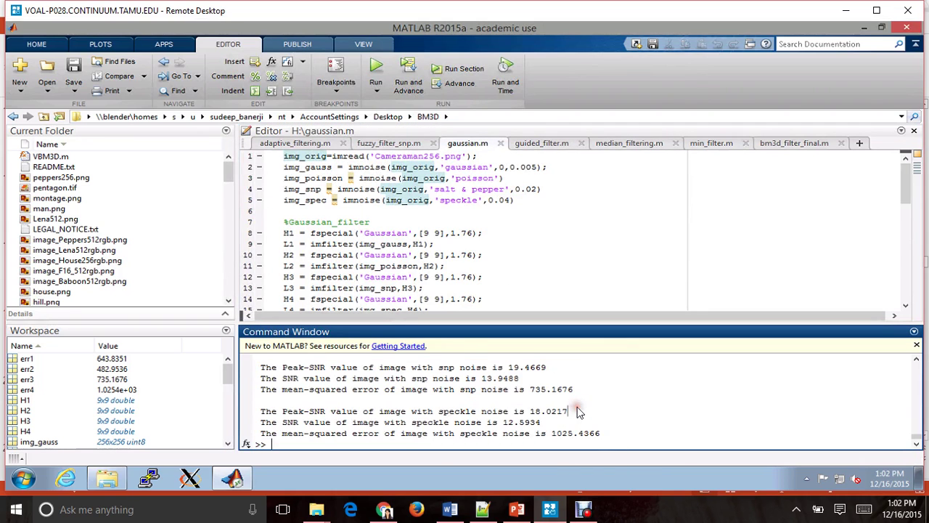
Run guided_filter.m and review its guided filter comparison figures for all four noise types, closing each one
{"action": "left_click", "coordinate": [541, 143]}
{"action": "left_click", "coordinate": [377, 67]}
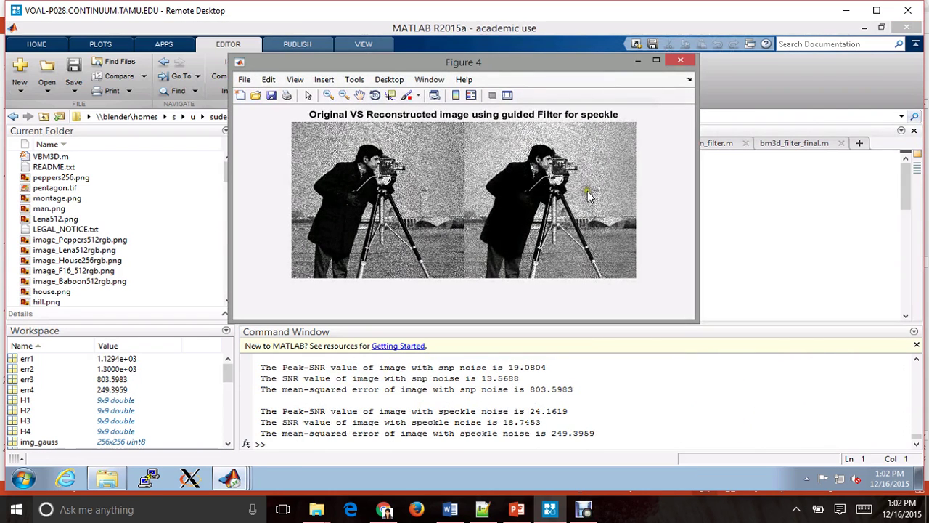
{"action": "left_click", "coordinate": [680, 62]}
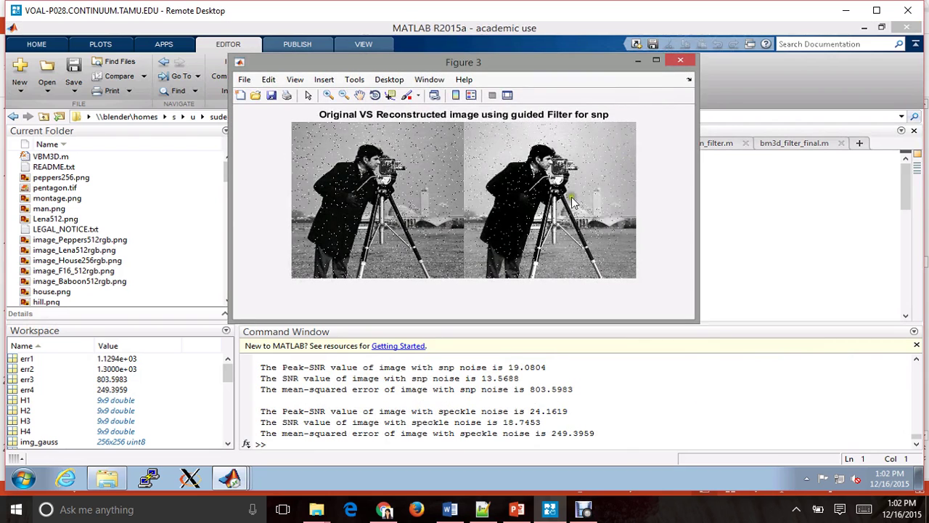
{"action": "left_click", "coordinate": [679, 62]}
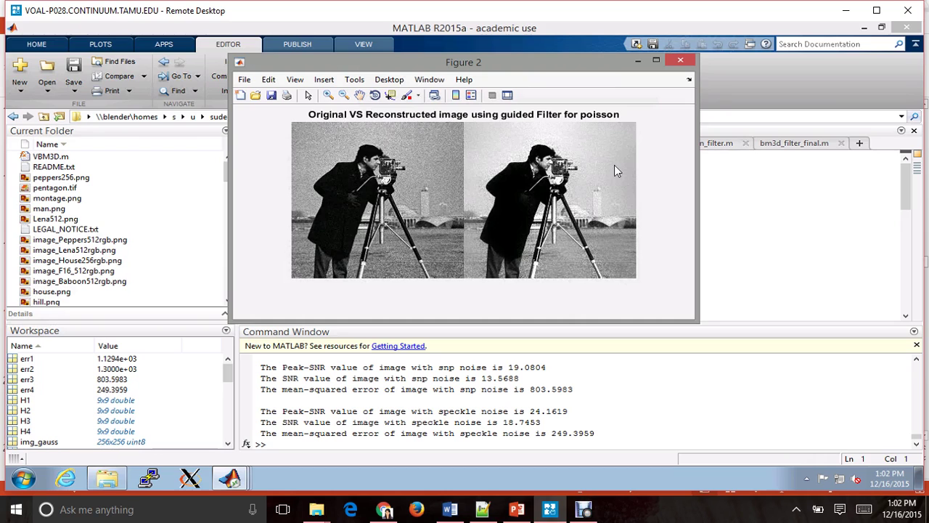
{"action": "left_click", "coordinate": [683, 60]}
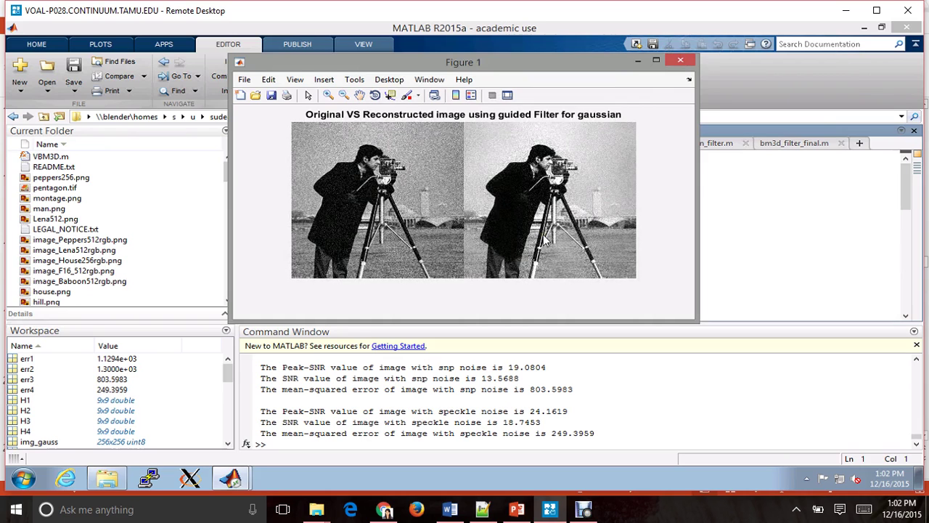
{"action": "left_click", "coordinate": [681, 61]}
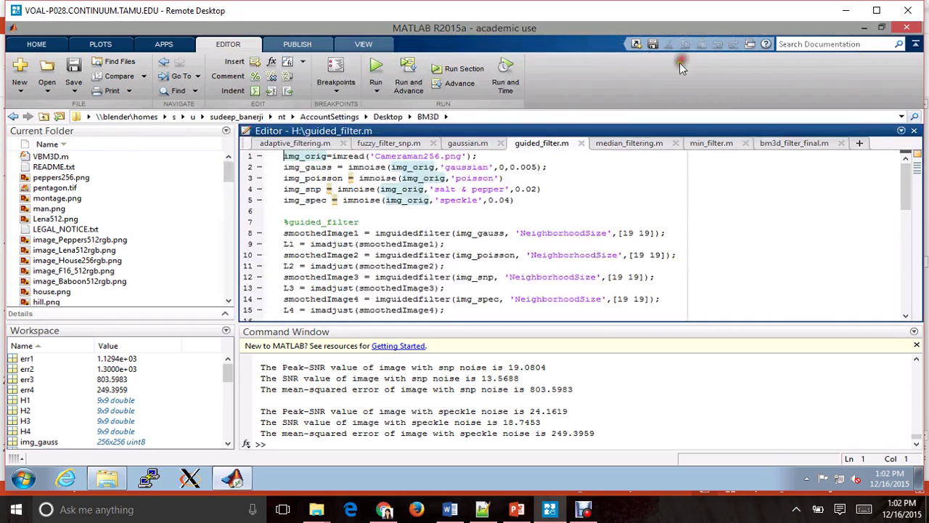
Run median_filtering.m and review its median filter comparison figures for speckle, snp, poisson and gaussian noise, closing each one
{"action": "left_click", "coordinate": [620, 144]}
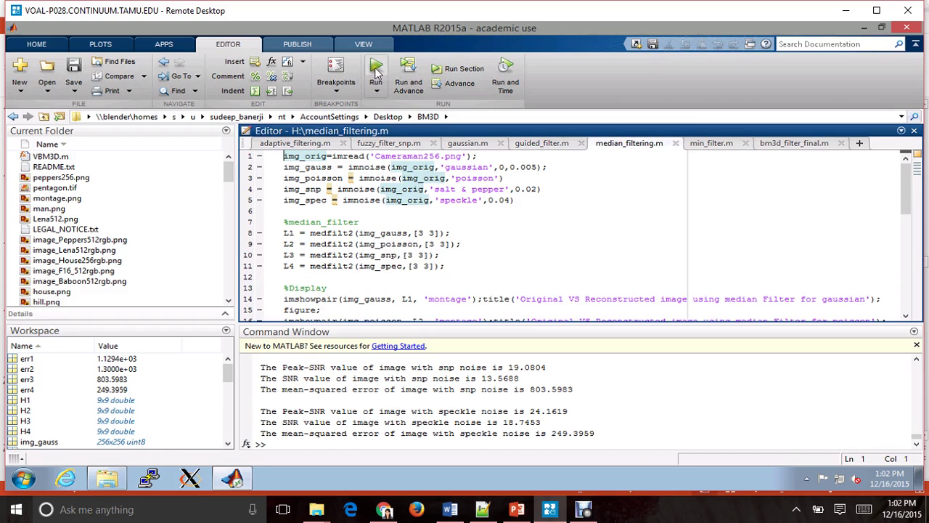
{"action": "left_click", "coordinate": [376, 67]}
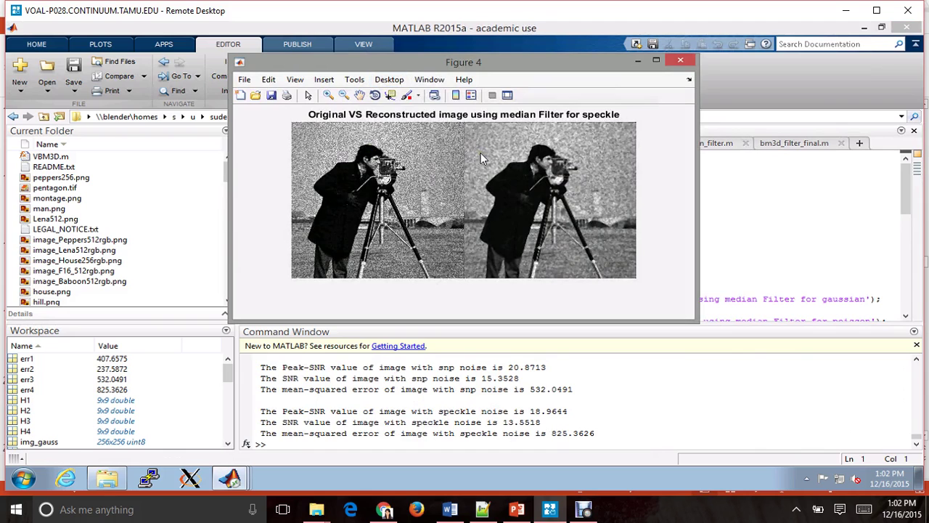
{"action": "left_click", "coordinate": [681, 62]}
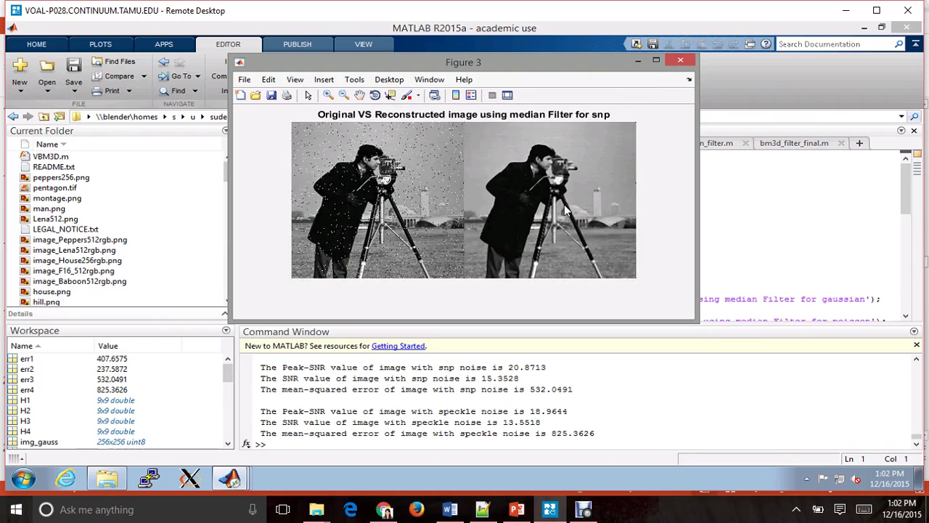
{"action": "left_click", "coordinate": [681, 63]}
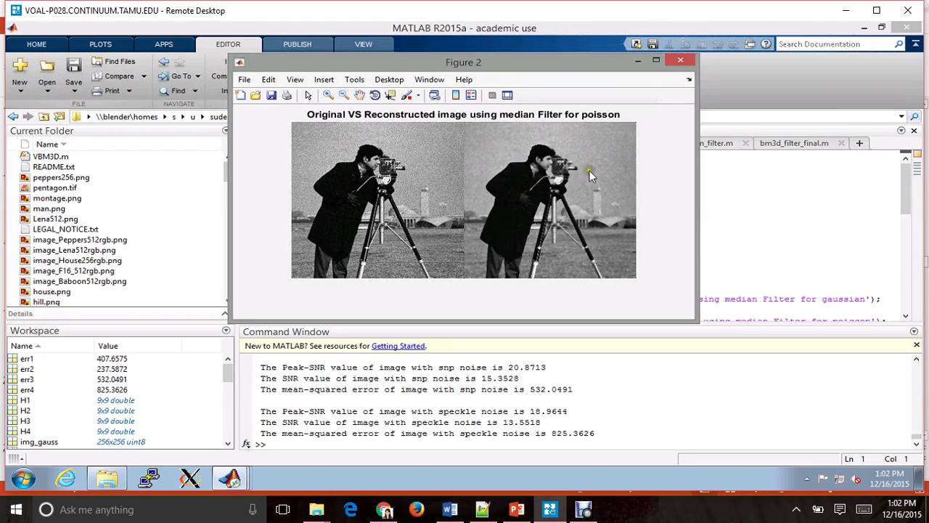
{"action": "left_click", "coordinate": [680, 60]}
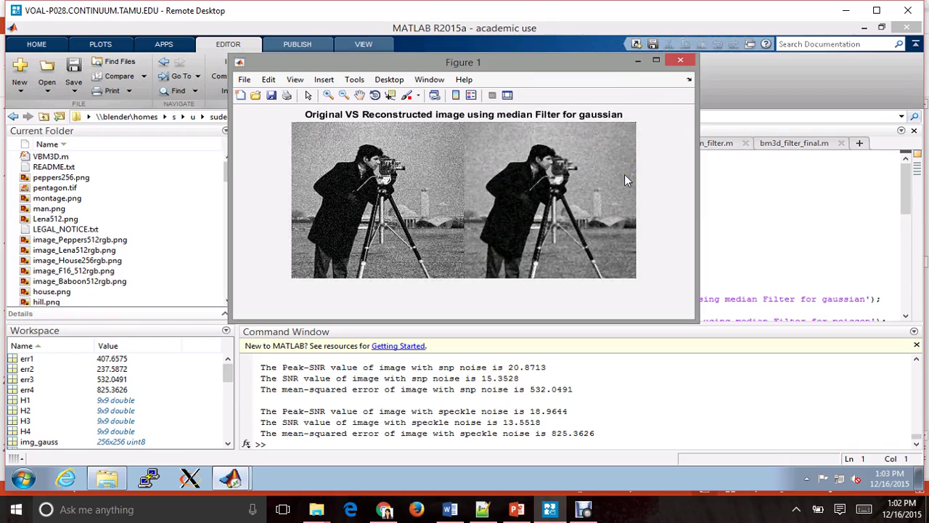
{"action": "left_click", "coordinate": [680, 61]}
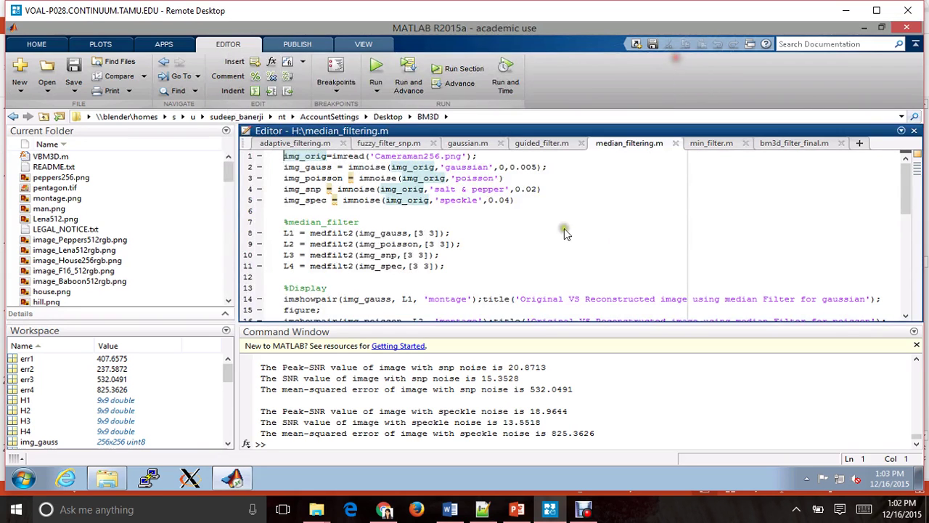
Run min_filter.m and, in the image_processing_ppt presentation in PowerPoint, find the Min Filter slide to read its explanation
{"action": "left_click", "coordinate": [711, 143]}
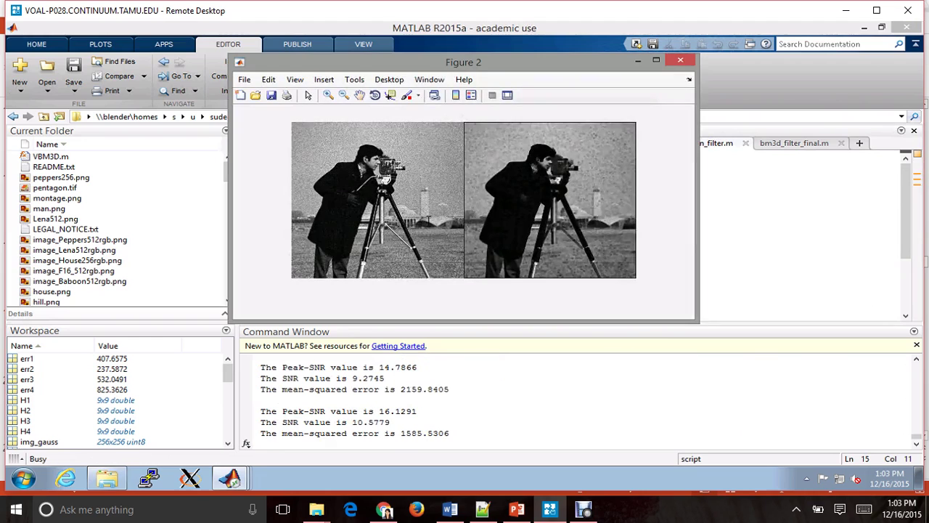
{"action": "left_click", "coordinate": [517, 509]}
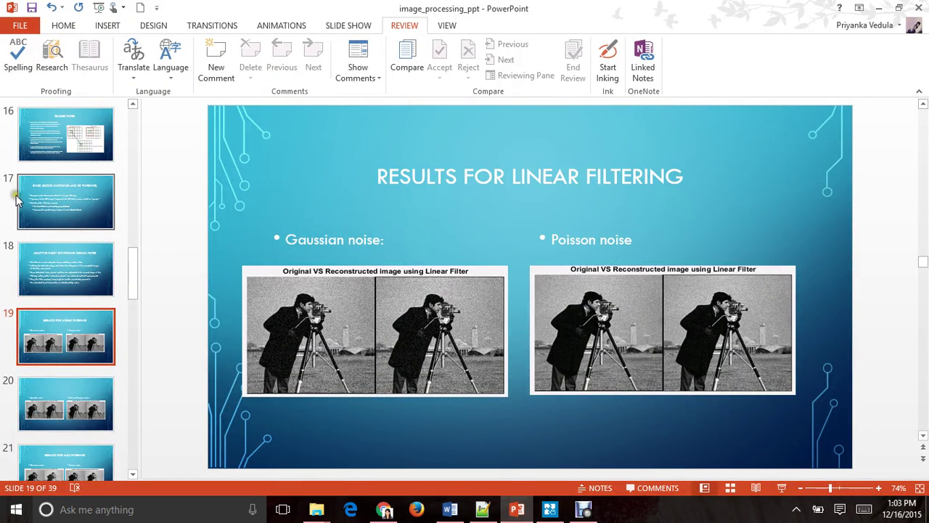
{"action": "left_click_drag", "start_coordinate": [133, 267], "coordinate": [131, 193]}
{"action": "left_click", "coordinate": [58, 148]}
{"action": "scroll", "coordinate": [63, 161], "scroll_direction": "up", "scroll_amount": 1}
{"action": "left_click", "coordinate": [62, 154]}
{"action": "key", "text": "Up"}
{"action": "key", "text": "Up"}
{"action": "key", "text": "Up"}
{"action": "key", "text": "Down"}
{"action": "key", "text": "Down"}
{"action": "key", "text": "Down"}
{"action": "key", "text": "Down"}
{"action": "key", "text": "Down"}
{"action": "key", "text": "Down"}
{"action": "key", "text": "Down"}
{"action": "key", "text": "Down"}
{"action": "key", "text": "Down"}
{"action": "key", "text": "Down"}
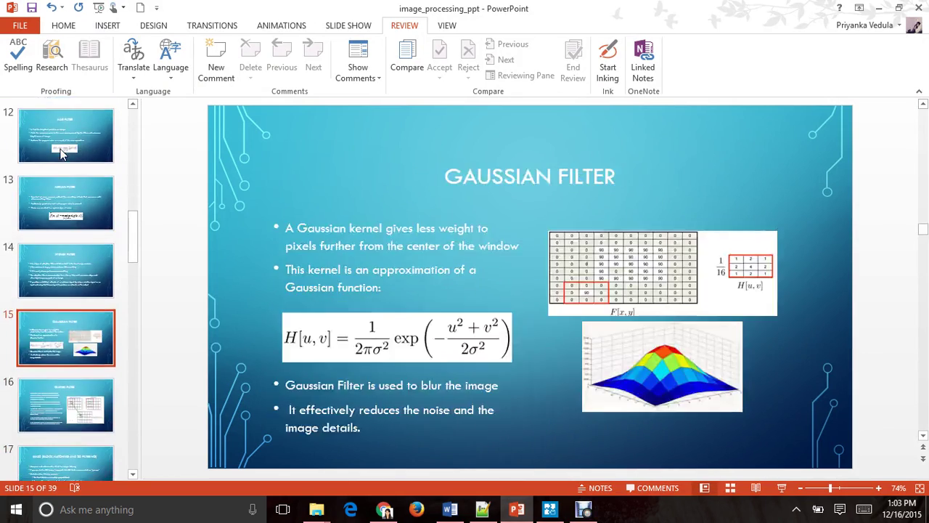
{"action": "key", "text": "Up"}
{"action": "key", "text": "Up"}
{"action": "key", "text": "Up"}
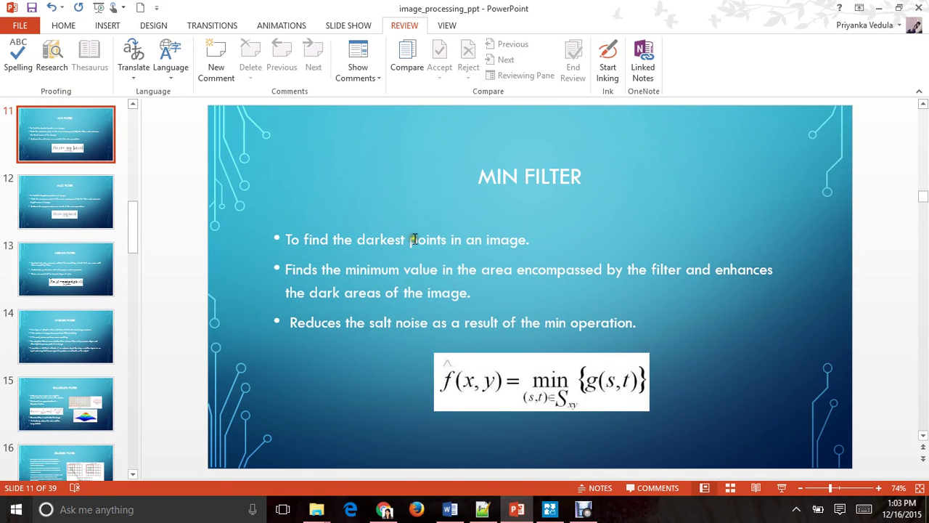
Switch back to MATLAB, rerun min_filter.m and review its four Linear Filter comparison figures, closing each one
{"action": "left_click", "coordinate": [553, 511]}
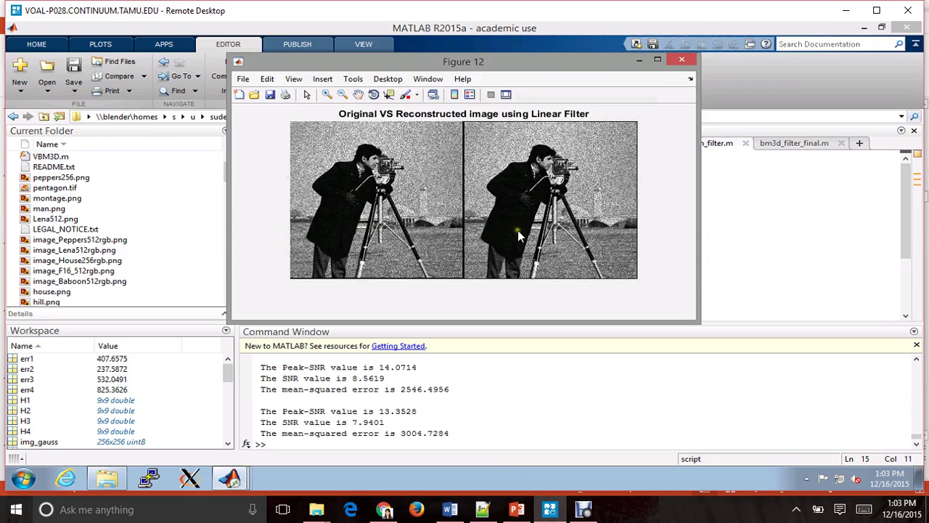
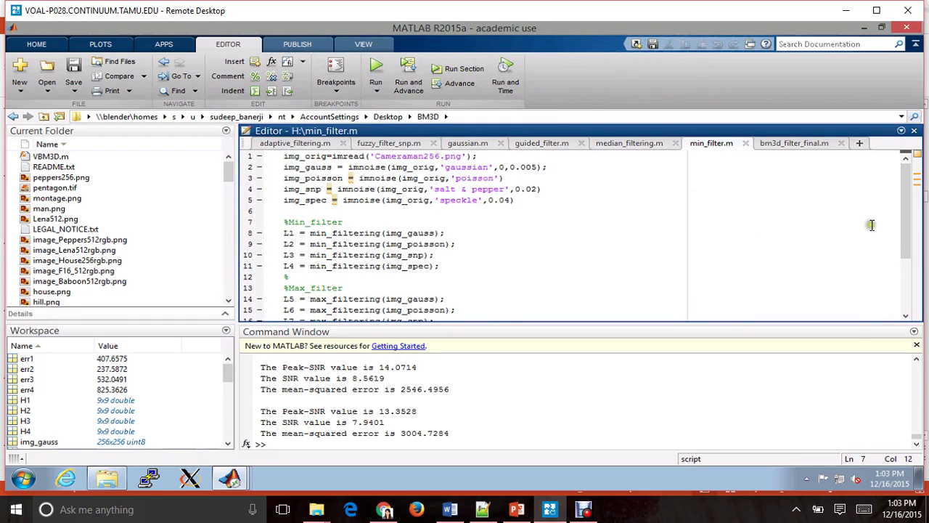
{"action": "left_click_drag", "start_coordinate": [901, 225], "coordinate": [906, 289]}
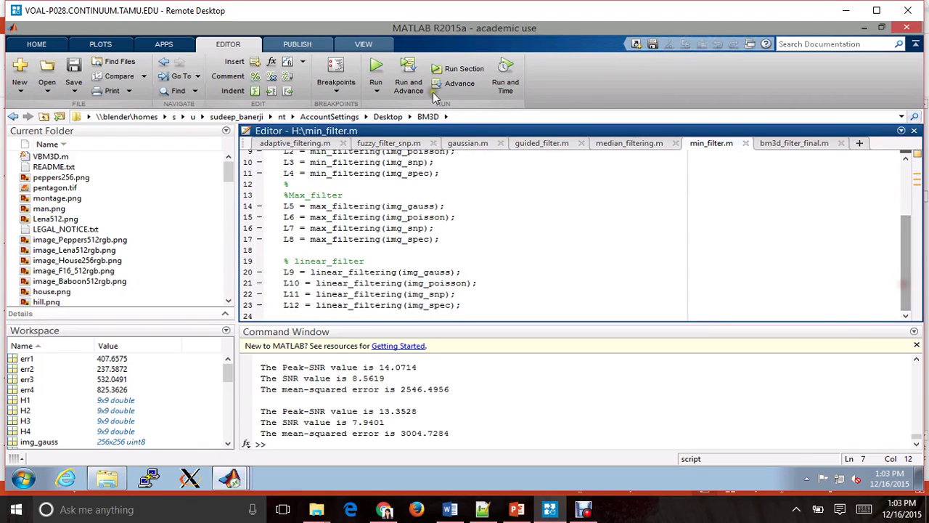
{"action": "left_click", "coordinate": [375, 68]}
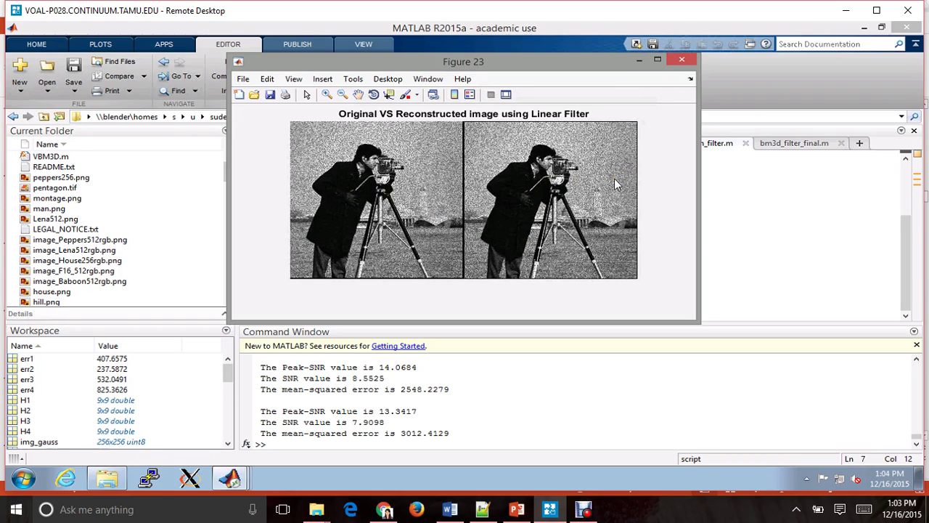
{"action": "left_click", "coordinate": [675, 61]}
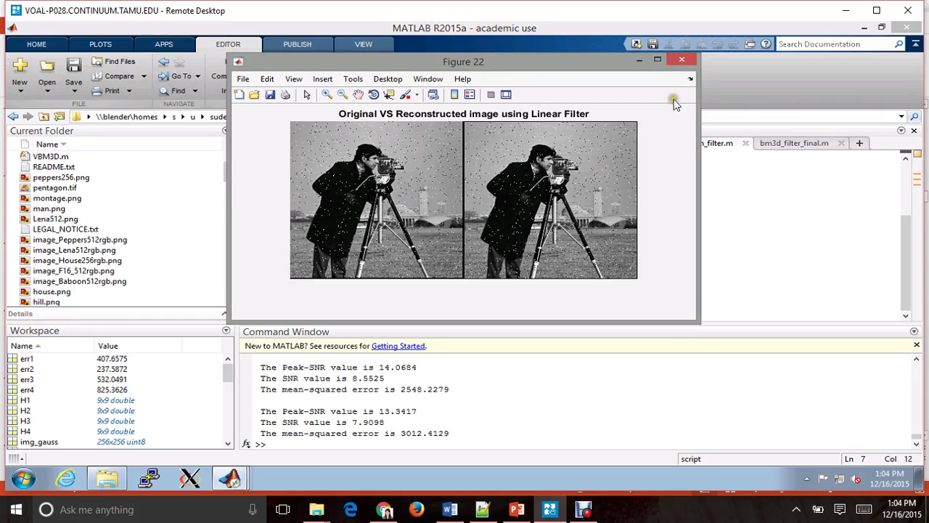
{"action": "left_click", "coordinate": [682, 60]}
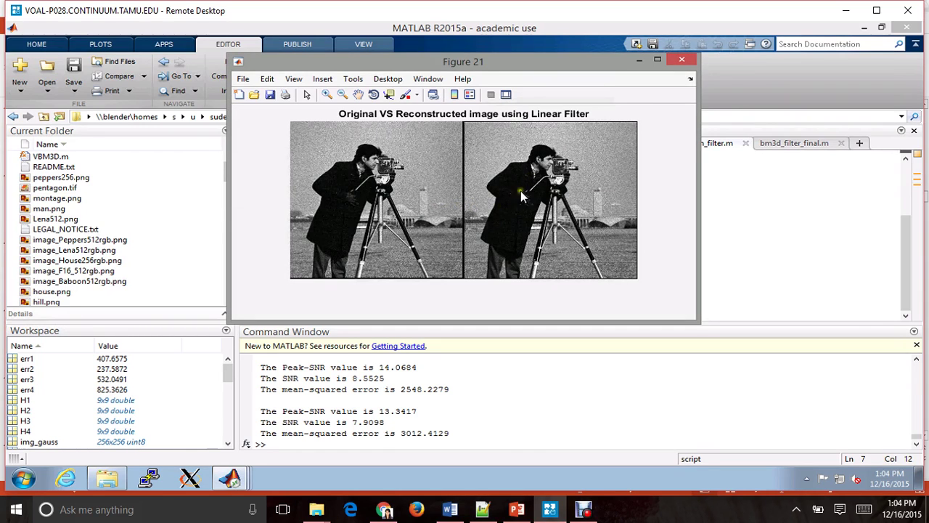
{"action": "left_click", "coordinate": [683, 61]}
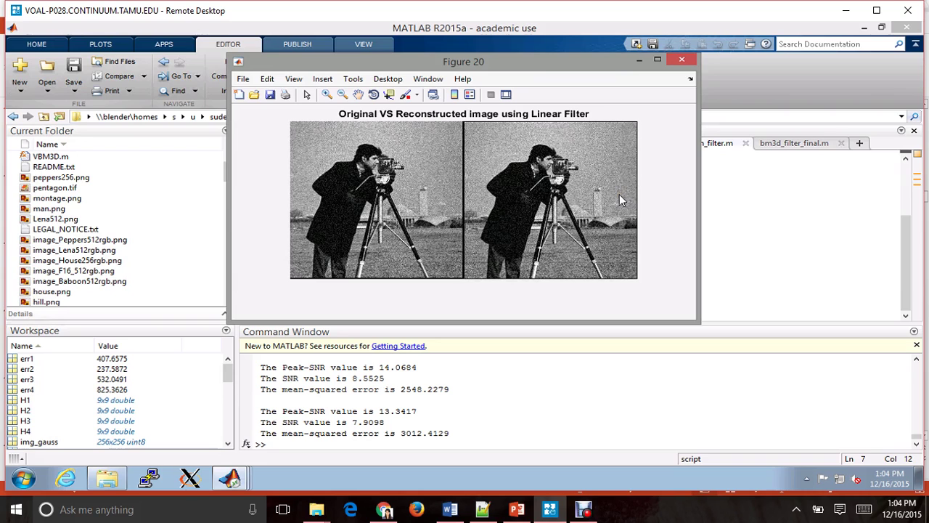
{"action": "left_click", "coordinate": [680, 58]}
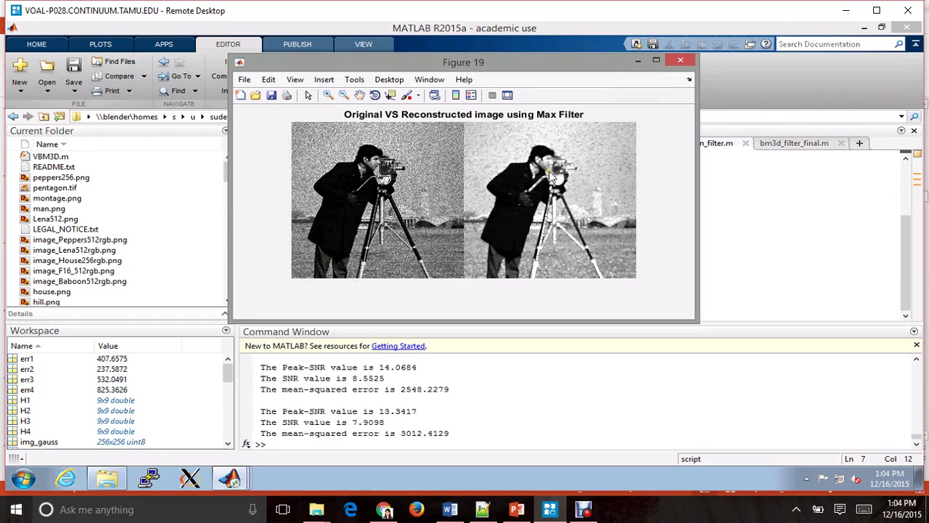
Switch to PowerPoint, read the Max Filter slide's explanation, and minimize the presentation to return to MATLAB
{"action": "left_click", "coordinate": [516, 509]}
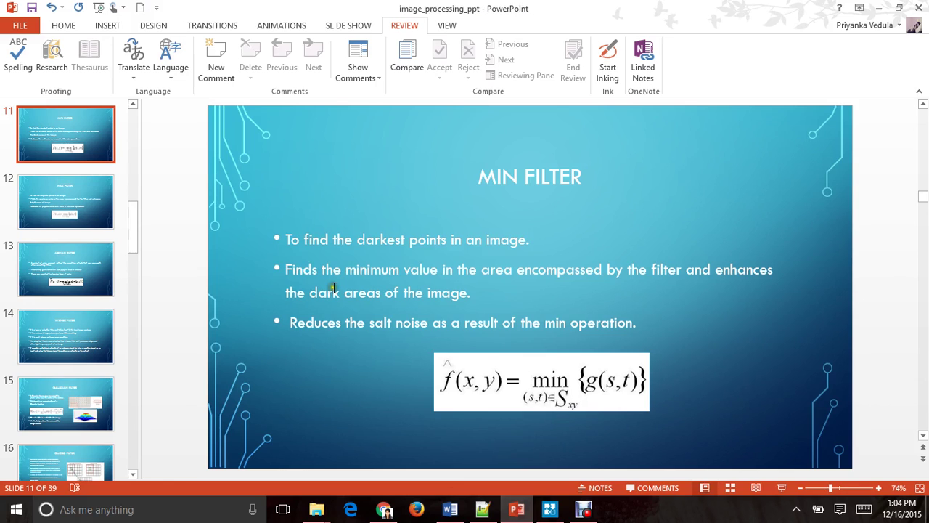
{"action": "left_click", "coordinate": [59, 214]}
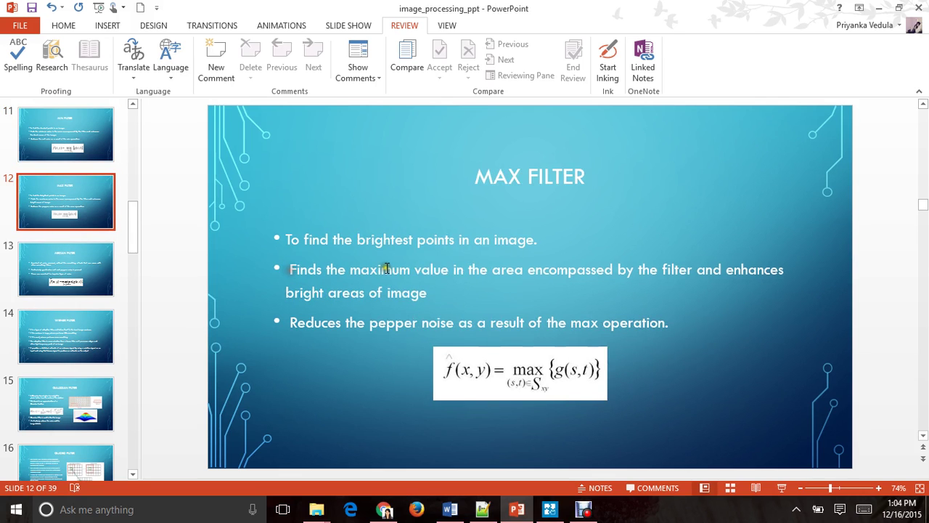
{"action": "left_click", "coordinate": [878, 8]}
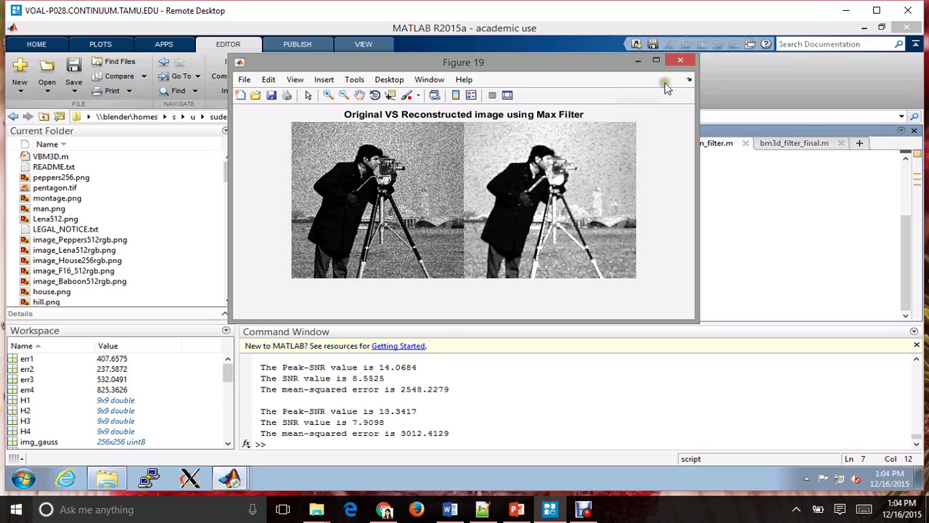
Review the four Max Filter comparison figures, closing each one after comparing the original and reconstructed images
{"action": "left_click", "coordinate": [682, 62]}
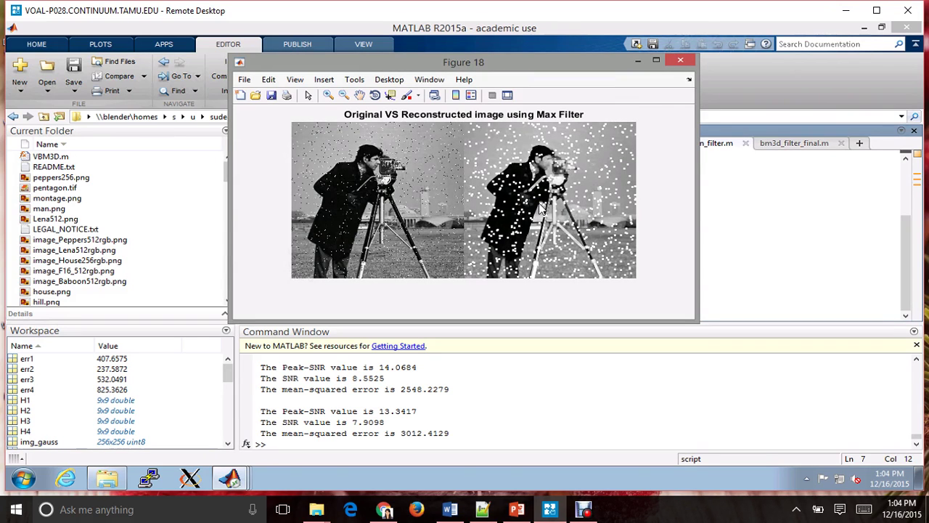
{"action": "left_click", "coordinate": [688, 56]}
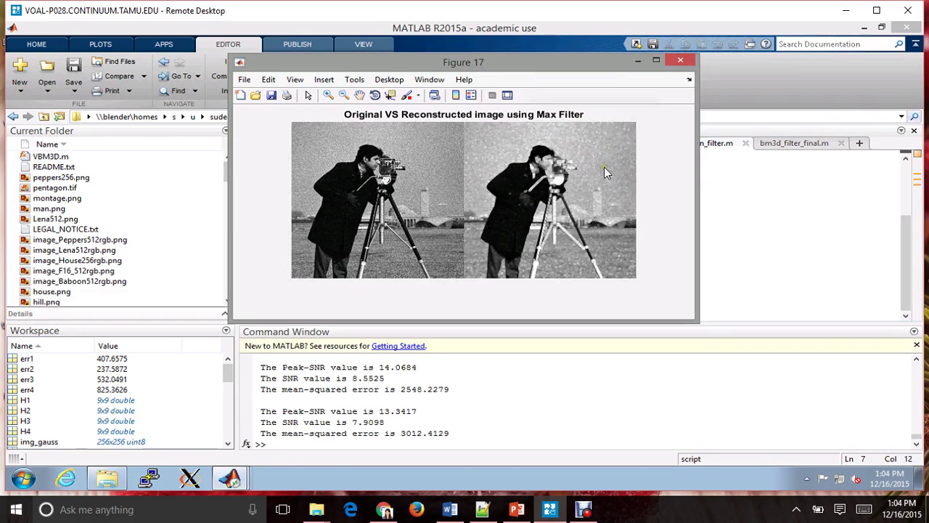
{"action": "left_click", "coordinate": [679, 61]}
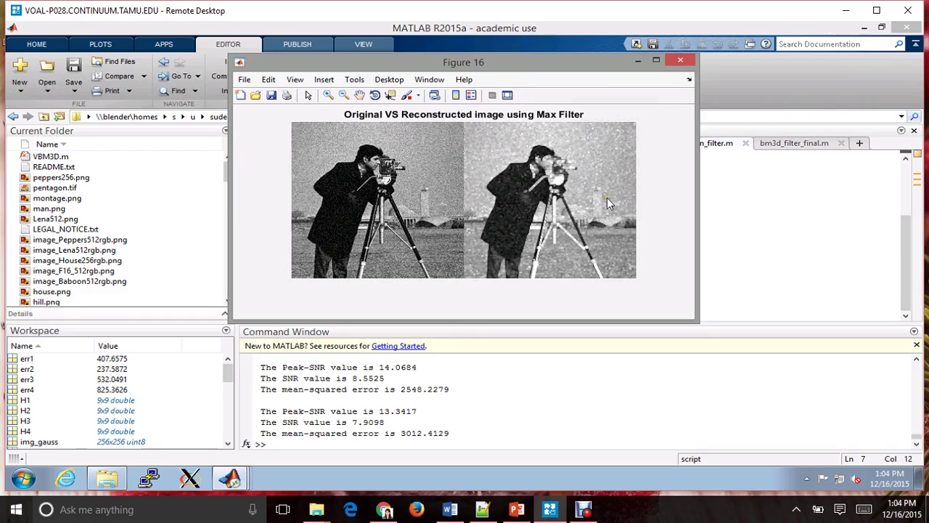
{"action": "left_click", "coordinate": [680, 61]}
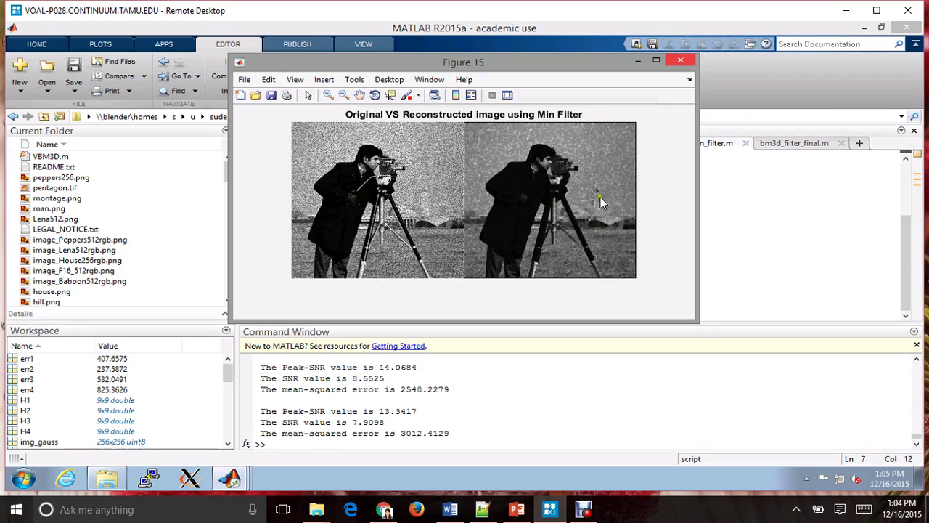
Review the four Min Filter comparison figures, closing each one after comparing the original and reconstructed images
{"action": "left_click", "coordinate": [684, 62]}
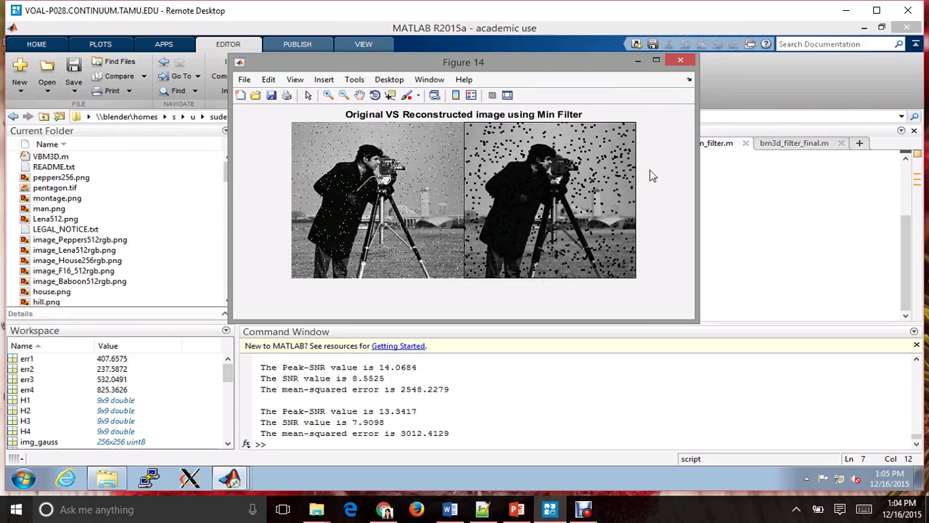
{"action": "left_click", "coordinate": [683, 62]}
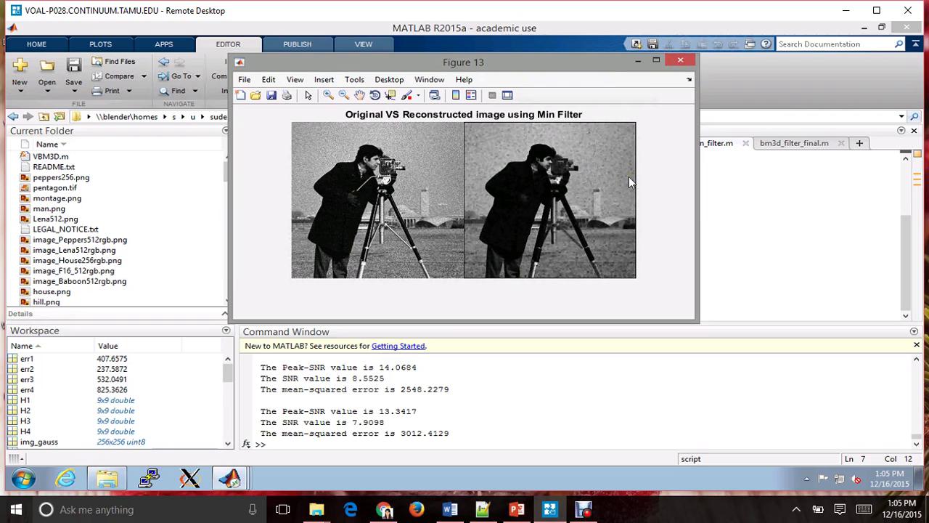
{"action": "left_click", "coordinate": [679, 63]}
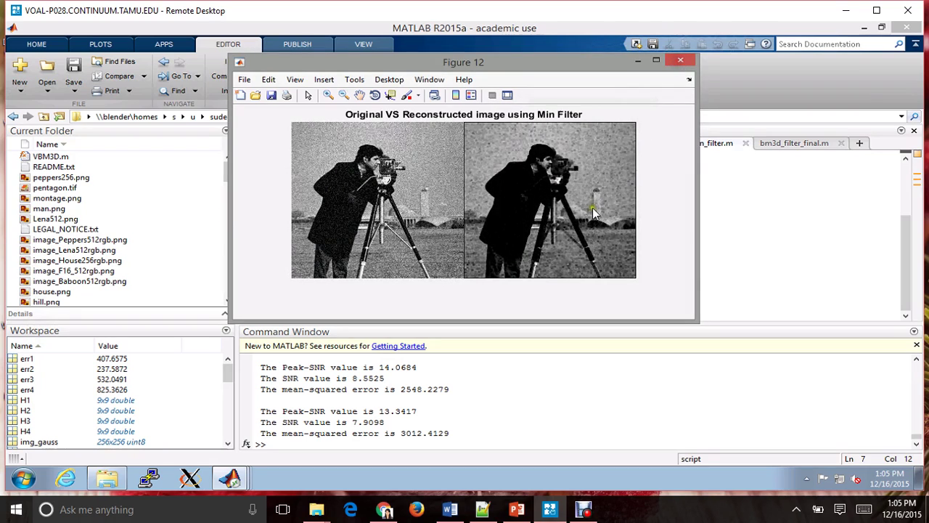
{"action": "left_click", "coordinate": [681, 61]}
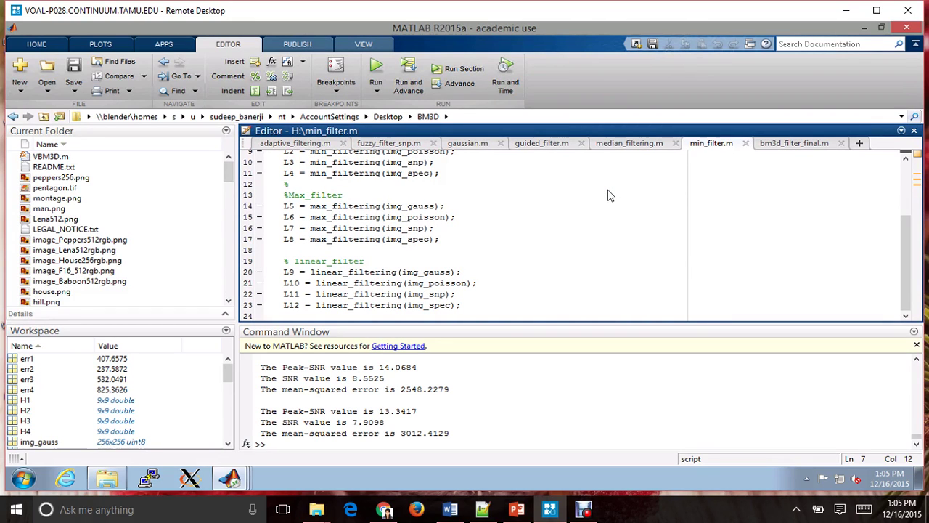
Run bm3d_filter_final.m, review and close its four BM3D Filter comparison figures, and reduce the height of the Command Window
{"action": "left_click", "coordinate": [799, 143]}
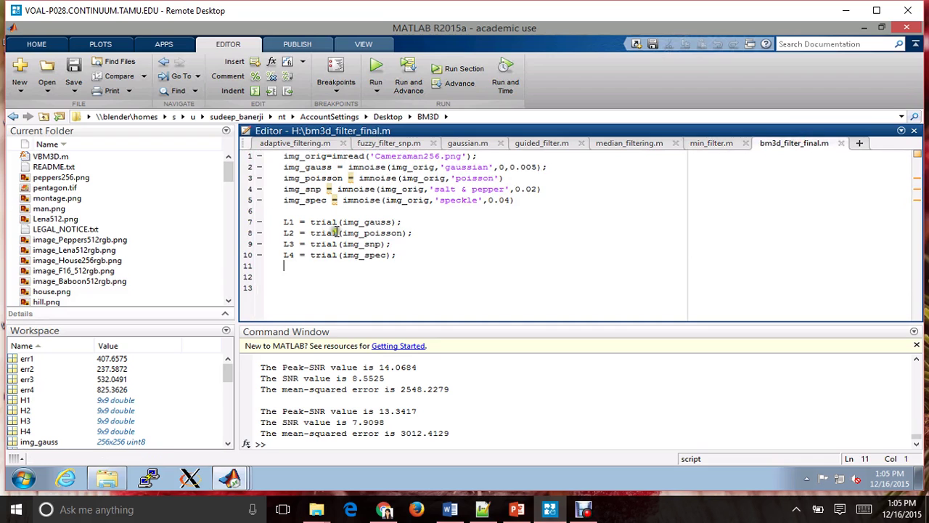
{"action": "left_click", "coordinate": [376, 73]}
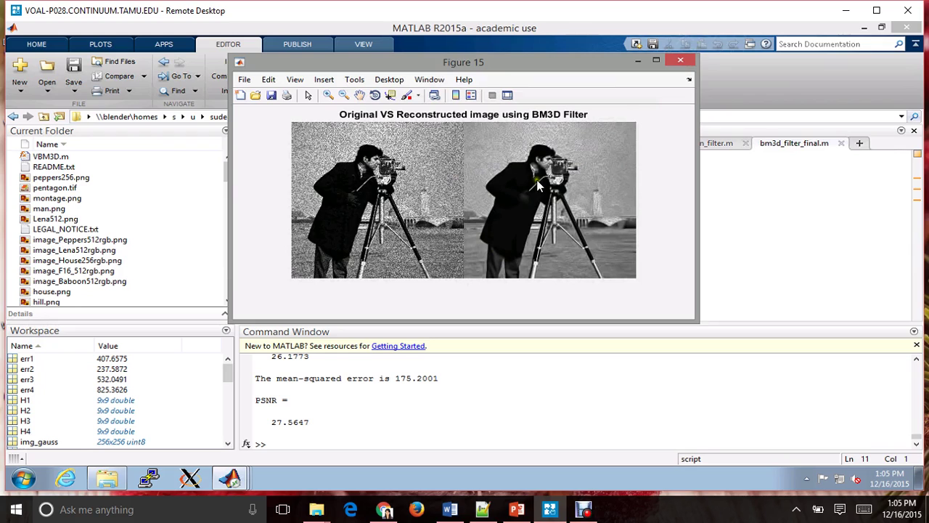
{"action": "left_click", "coordinate": [681, 61]}
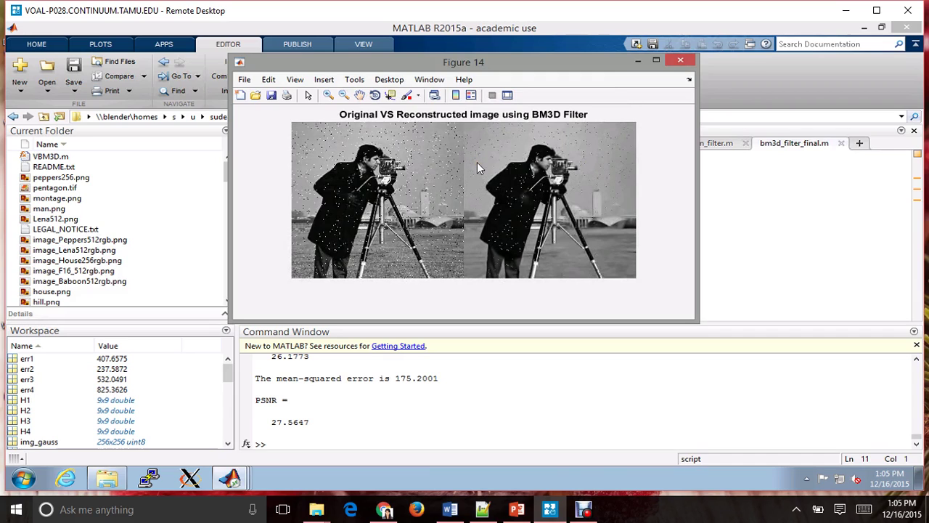
{"action": "left_click", "coordinate": [682, 61]}
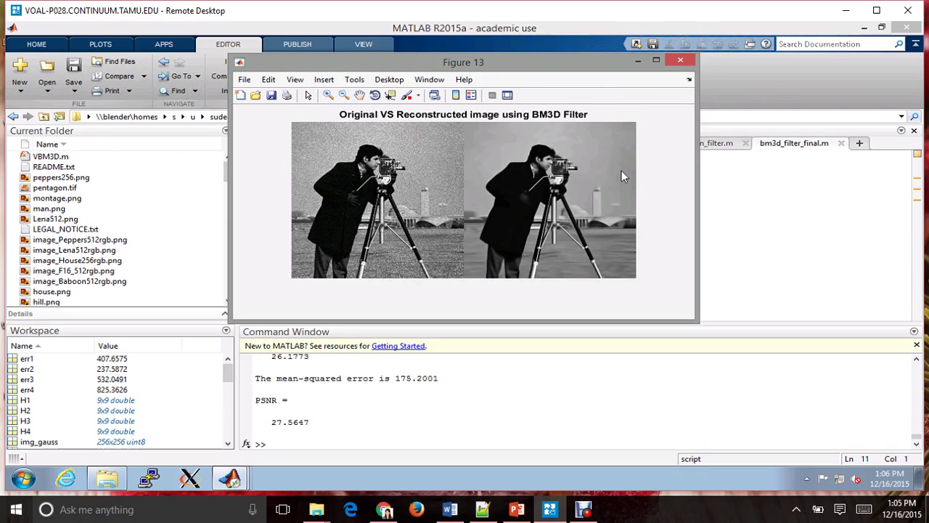
{"action": "left_click", "coordinate": [674, 62]}
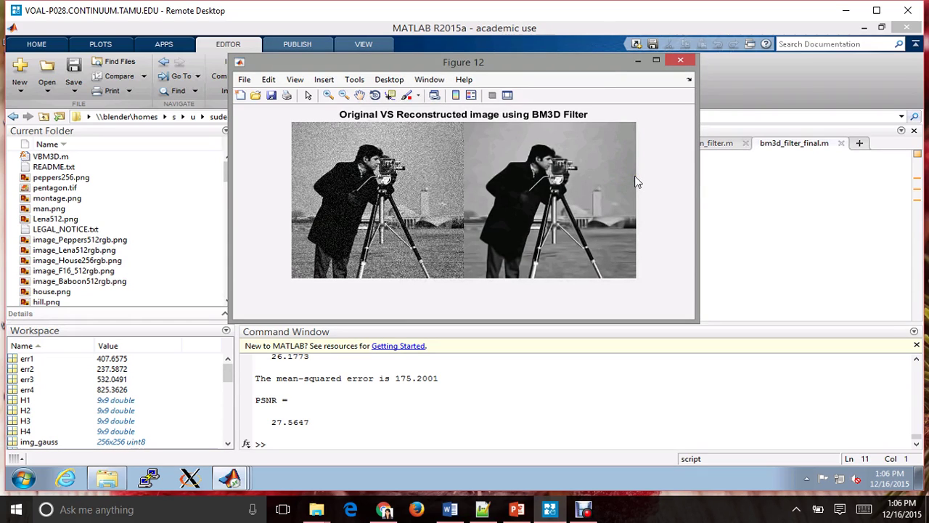
{"action": "left_click", "coordinate": [676, 59]}
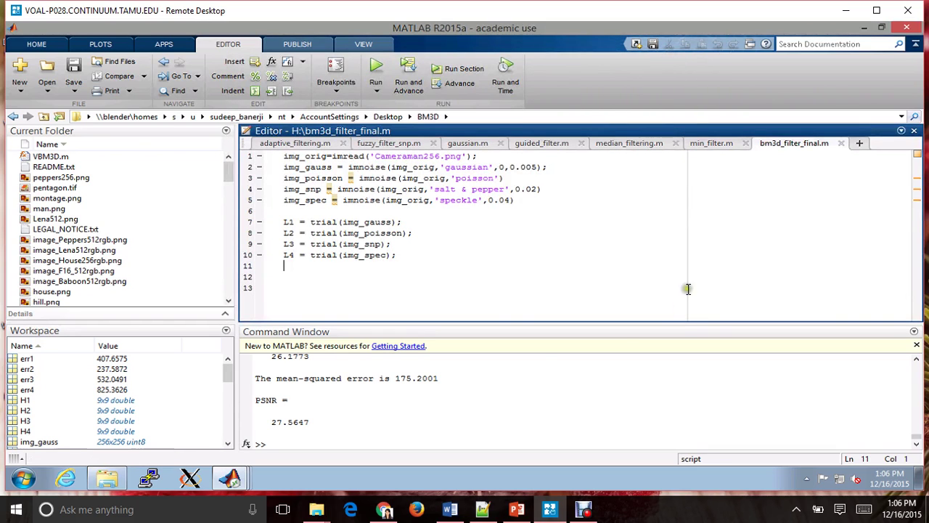
{"action": "left_click_drag", "start_coordinate": [607, 322], "coordinate": [578, 351]}
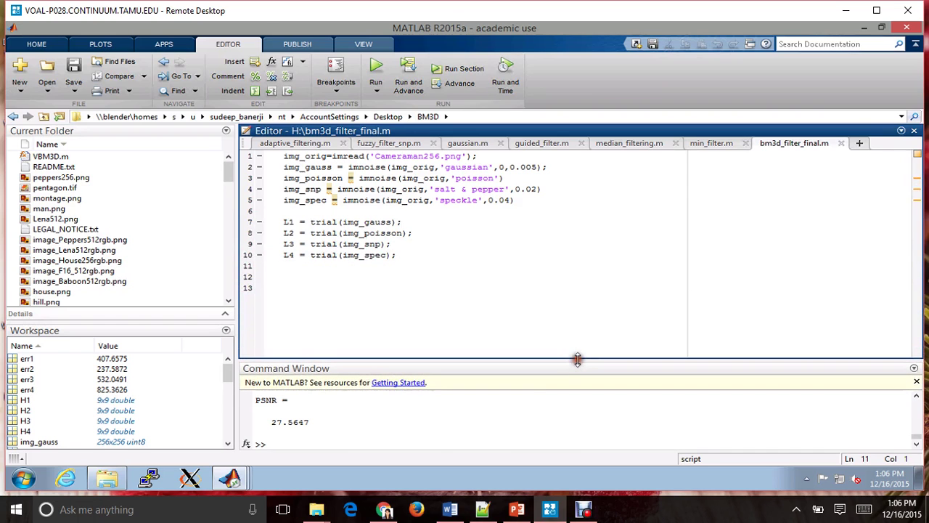
Switch to PowerPoint, start the slide show from the first slide and advance through the noise slides to Speckle Noise
{"action": "left_click", "coordinate": [516, 509]}
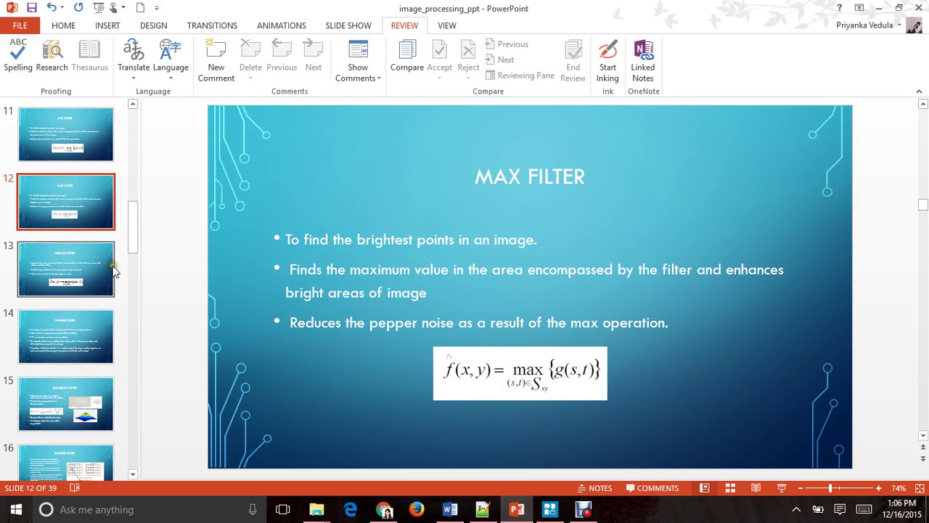
{"action": "left_click_drag", "start_coordinate": [129, 217], "coordinate": [128, 276]}
{"action": "left_click", "coordinate": [65, 280]}
{"action": "left_click", "coordinate": [99, 7]}
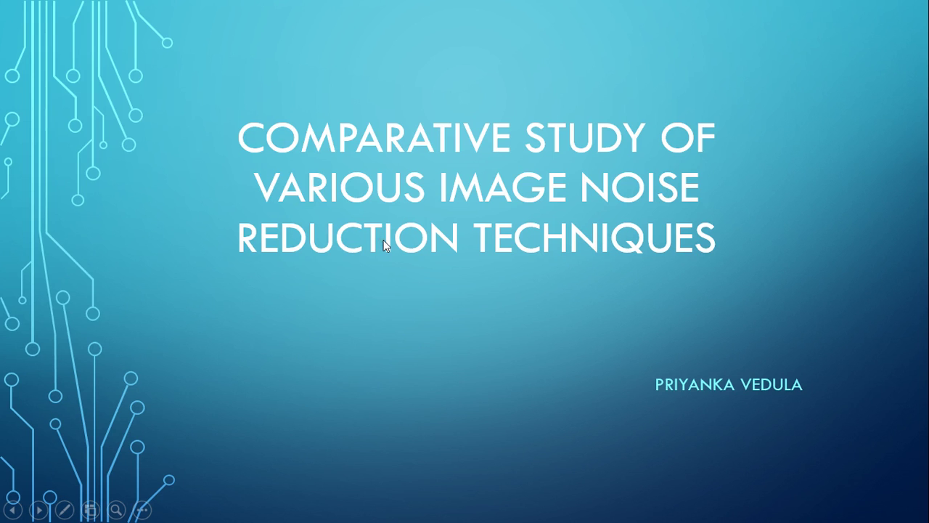
{"action": "left_click", "coordinate": [384, 239]}
{"action": "left_click", "coordinate": [383, 240]}
{"action": "left_click", "coordinate": [384, 240]}
{"action": "left_click", "coordinate": [384, 245]}
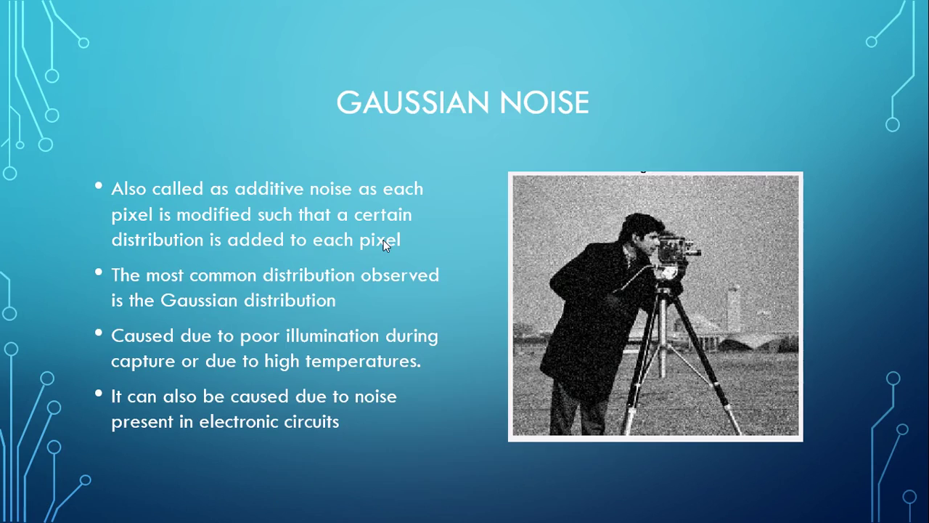
{"action": "left_click", "coordinate": [383, 245]}
{"action": "left_click", "coordinate": [383, 245]}
{"action": "left_click", "coordinate": [384, 246]}
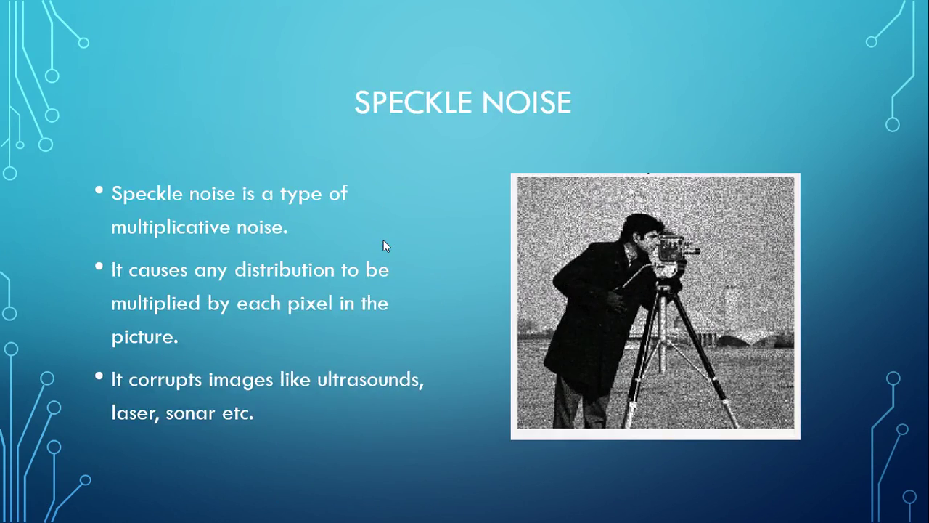